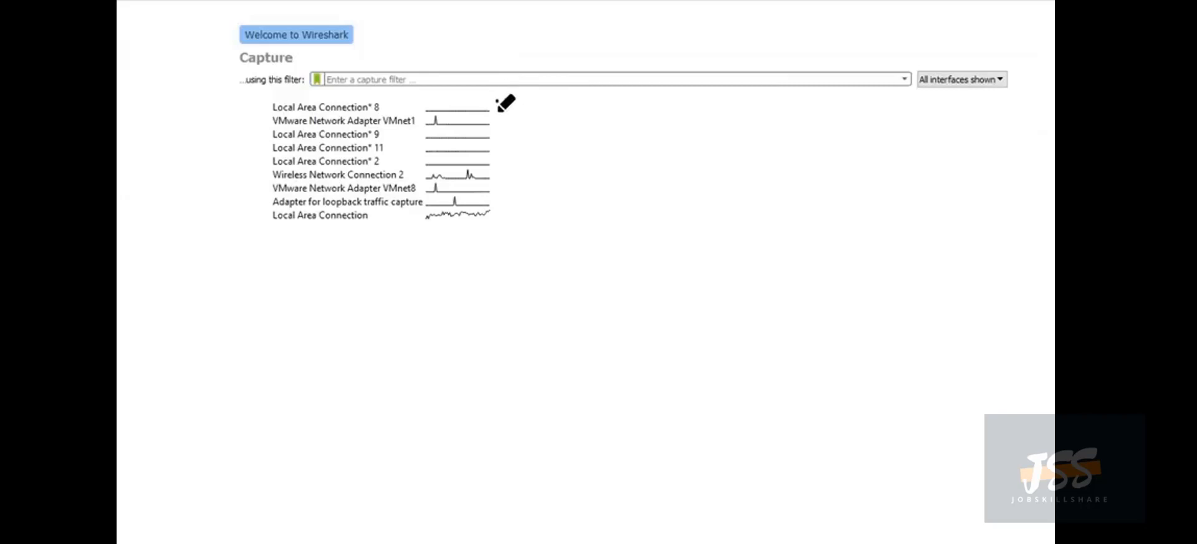
Draw a black freehand frame around the capture interface list and add a leader arrow with the label "NIC" beside it
drag(497, 101, 519, 250)
mouse_move(492, 95)
mouse_down()
mouse_move(250, 97)
mouse_move(252, 243)
mouse_move(555, 248)
mouse_up()
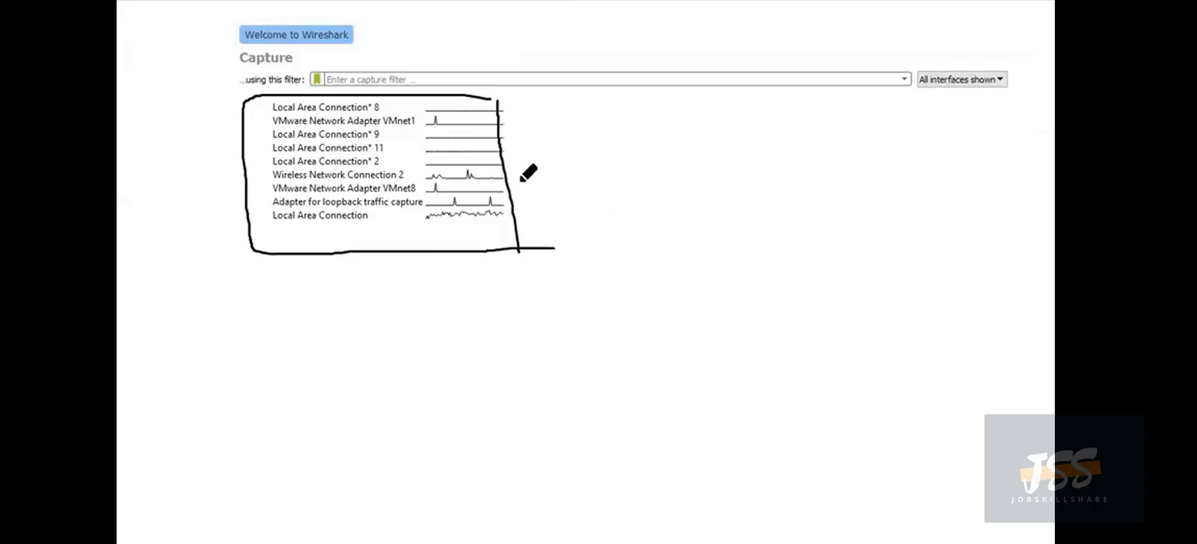
mouse_move(520, 182)
mouse_down()
mouse_move(537, 176)
mouse_move(556, 195)
mouse_move(589, 133)
mouse_move(595, 157)
mouse_up()
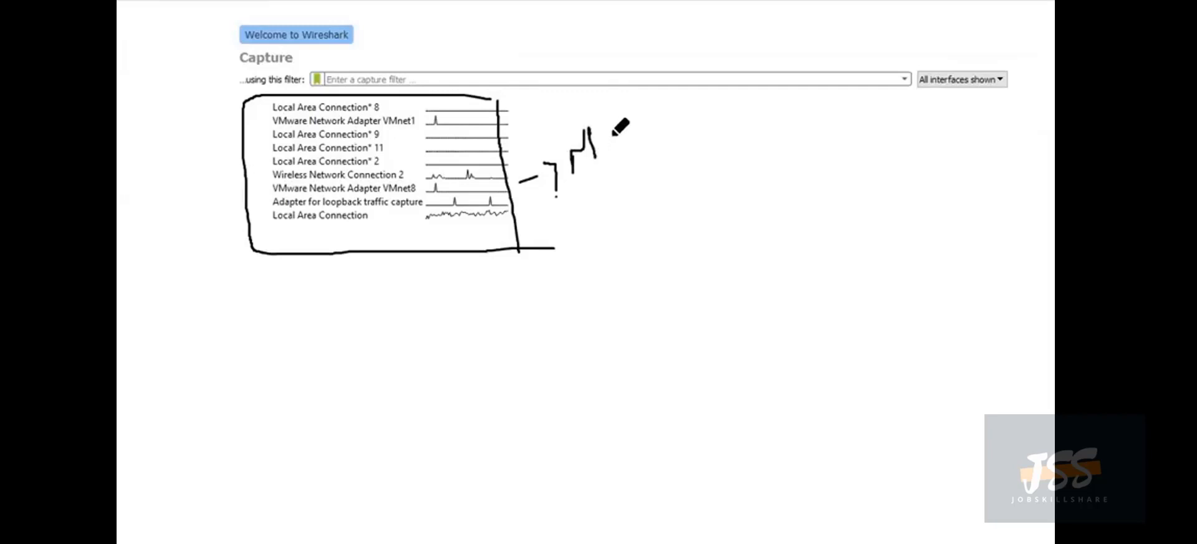
mouse_move(612, 122)
mouse_down()
mouse_move(603, 136)
mouse_move(619, 151)
mouse_up()
Sketch a black computer tower below the "NIC" label, with three short lines leading to small shapes at its side
mouse_move(673, 401)
mouse_down()
mouse_move(671, 282)
mouse_move(717, 256)
mouse_move(709, 396)
mouse_up()
mouse_move(666, 288)
mouse_down()
mouse_move(695, 241)
mouse_move(736, 304)
mouse_move(753, 363)
mouse_move(726, 379)
mouse_up()
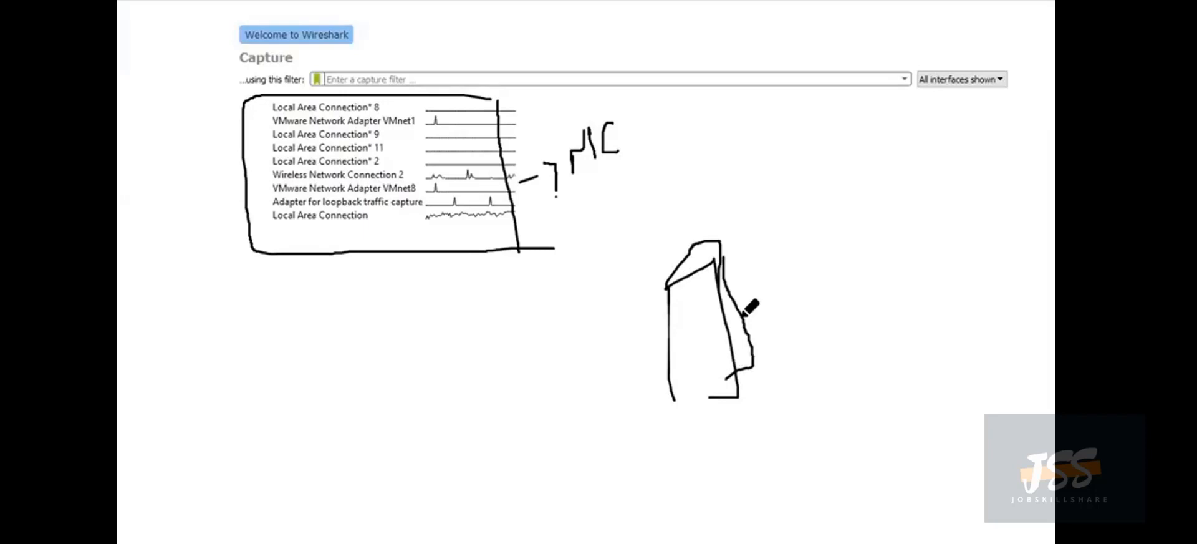
mouse_move(741, 313)
mouse_down()
mouse_move(772, 259)
mouse_move(763, 287)
mouse_up()
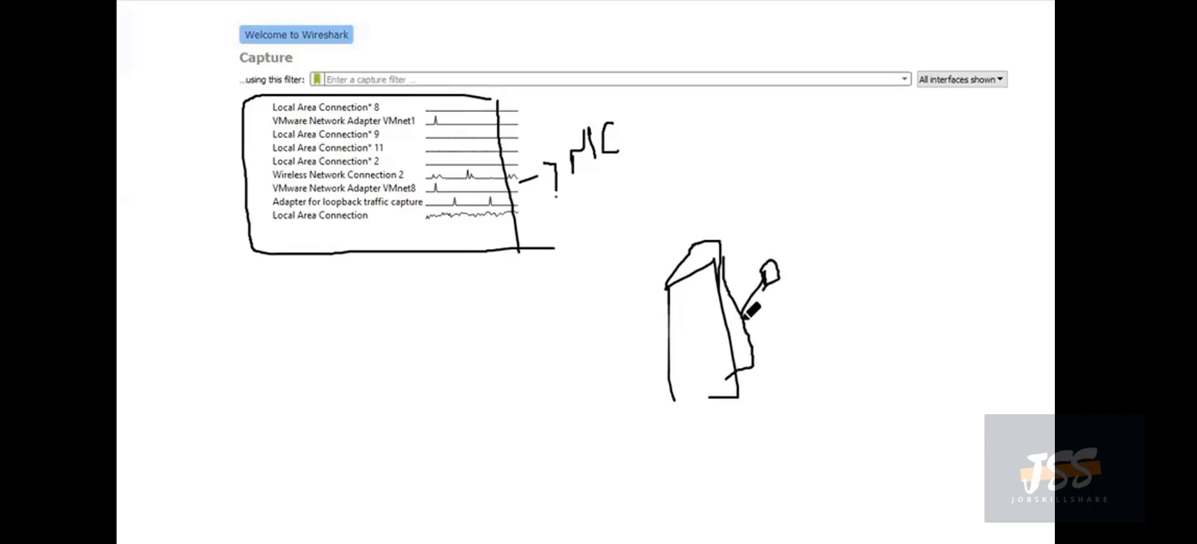
mouse_move(745, 320)
mouse_down()
mouse_move(773, 303)
mouse_move(798, 306)
mouse_move(774, 323)
mouse_move(789, 368)
mouse_up()
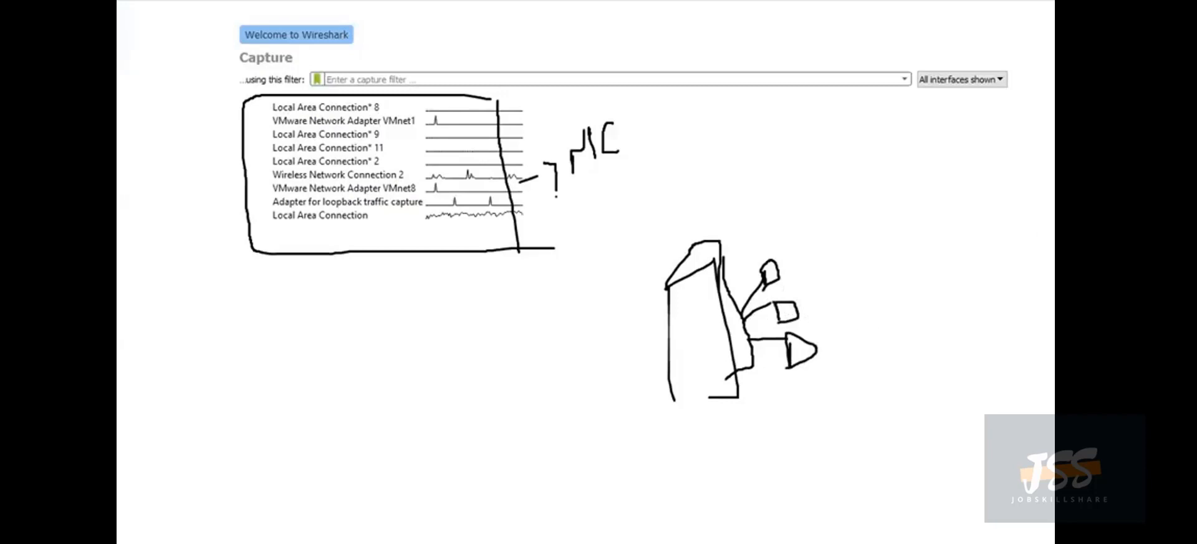
Change the pen colour to red, circle the uppermost small shape beside the tower, and link it with an arrow to the "NIC" label
click(1053, 193)
click(985, 117)
mouse_move(774, 248)
mouse_down()
mouse_move(750, 246)
mouse_move(778, 295)
mouse_move(790, 246)
mouse_move(757, 245)
mouse_move(809, 184)
mouse_move(787, 219)
mouse_up()
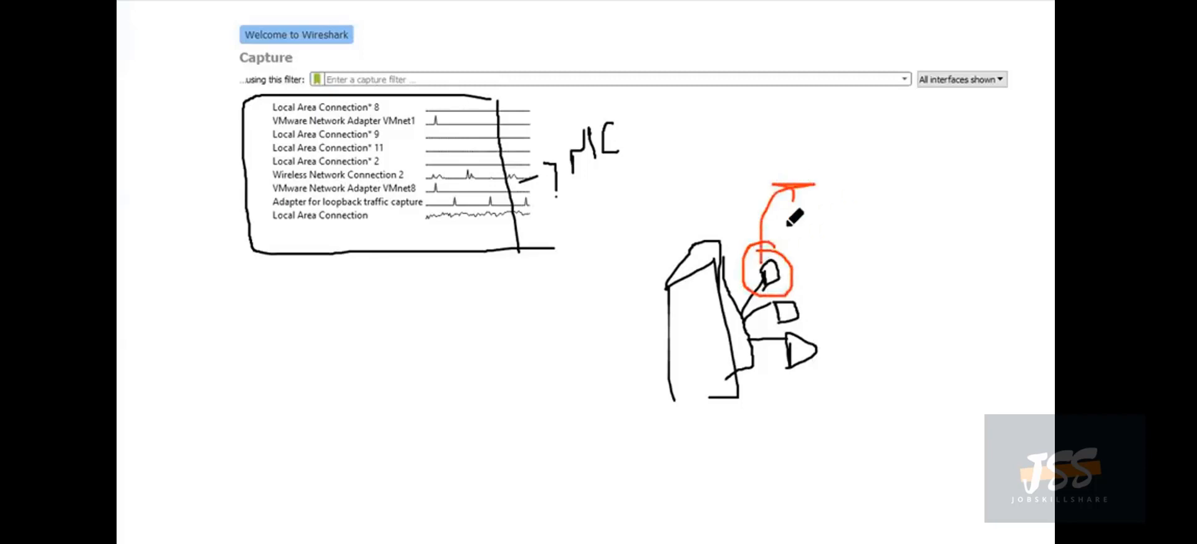
drag(769, 256, 756, 149)
mouse_move(779, 182)
mouse_down()
mouse_move(593, 177)
mouse_move(561, 193)
mouse_move(595, 201)
mouse_up()
drag(593, 160, 557, 198)
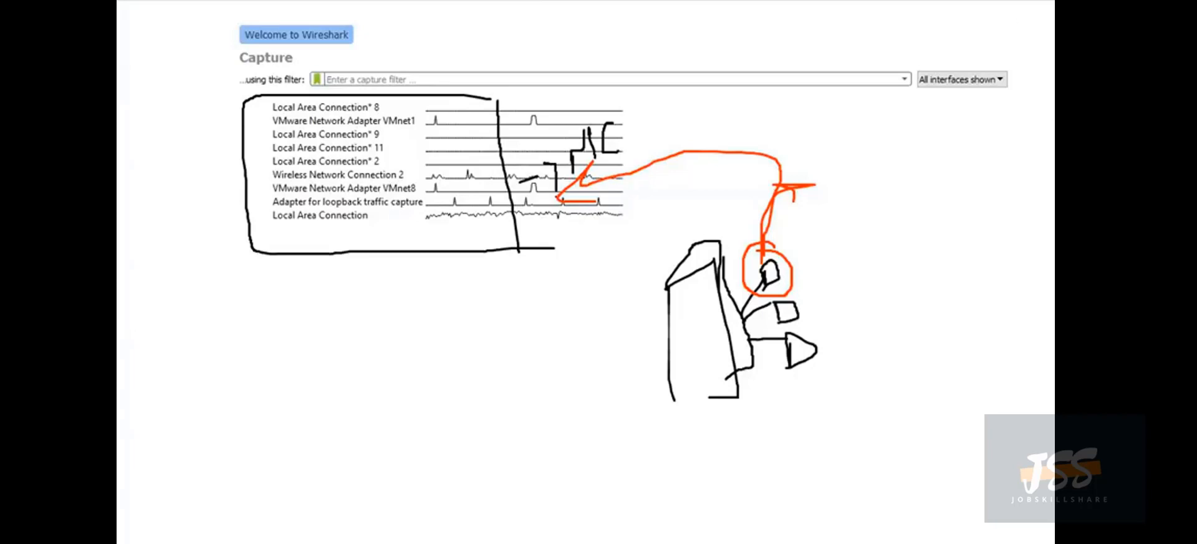
Clear the annotations and draw two large red boxes side by side, with a small labelled rectangle inside the first
key(e)
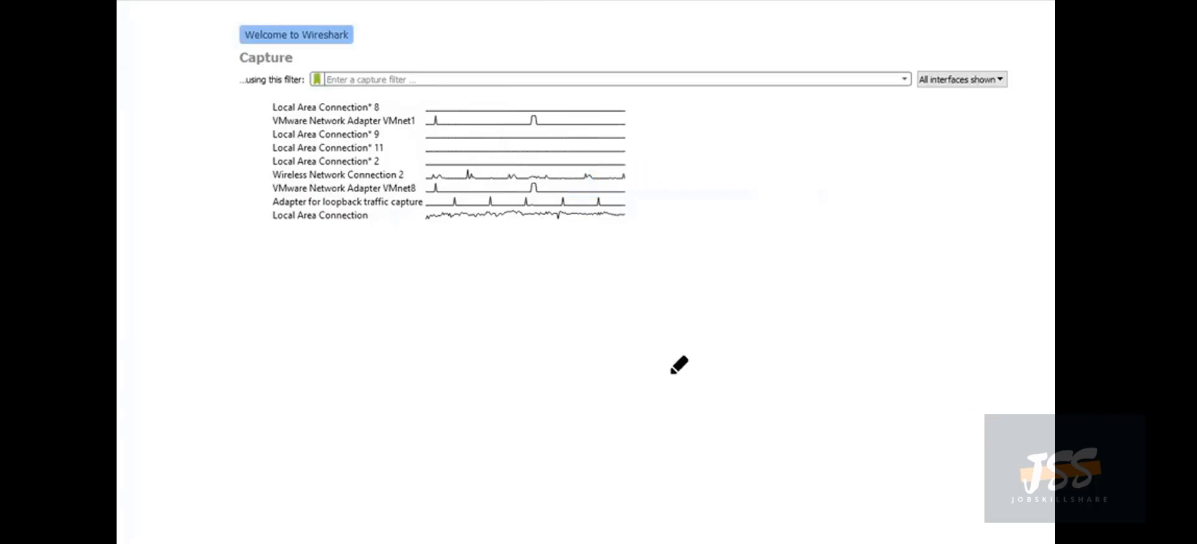
mouse_move(333, 318)
mouse_down()
mouse_move(357, 466)
mouse_move(529, 249)
mouse_move(405, 462)
mouse_up()
drag(747, 260, 760, 418)
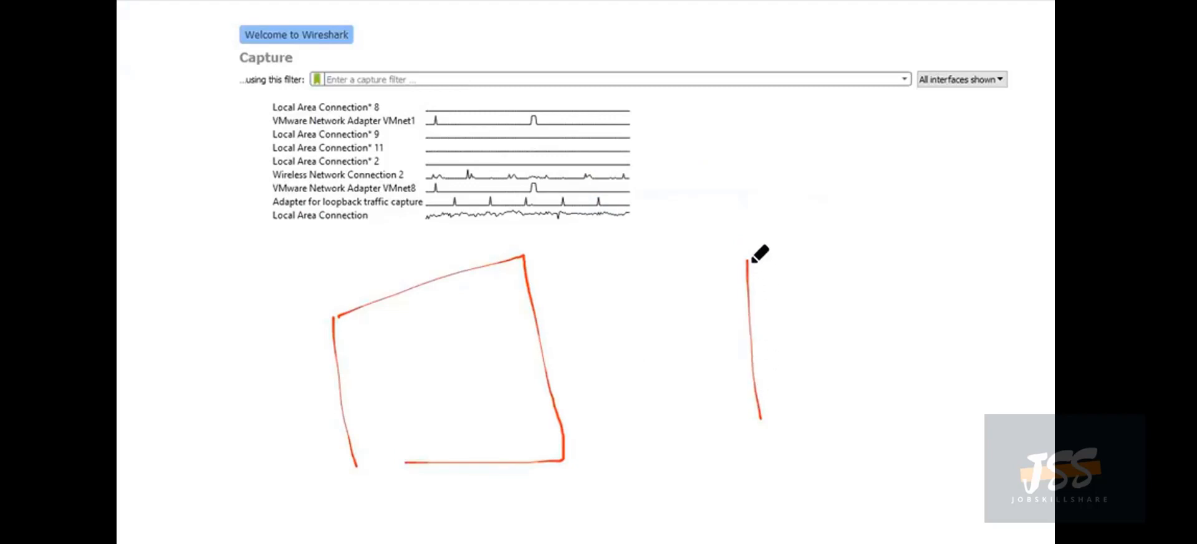
mouse_move(750, 262)
mouse_down()
mouse_move(997, 390)
mouse_move(716, 451)
mouse_up()
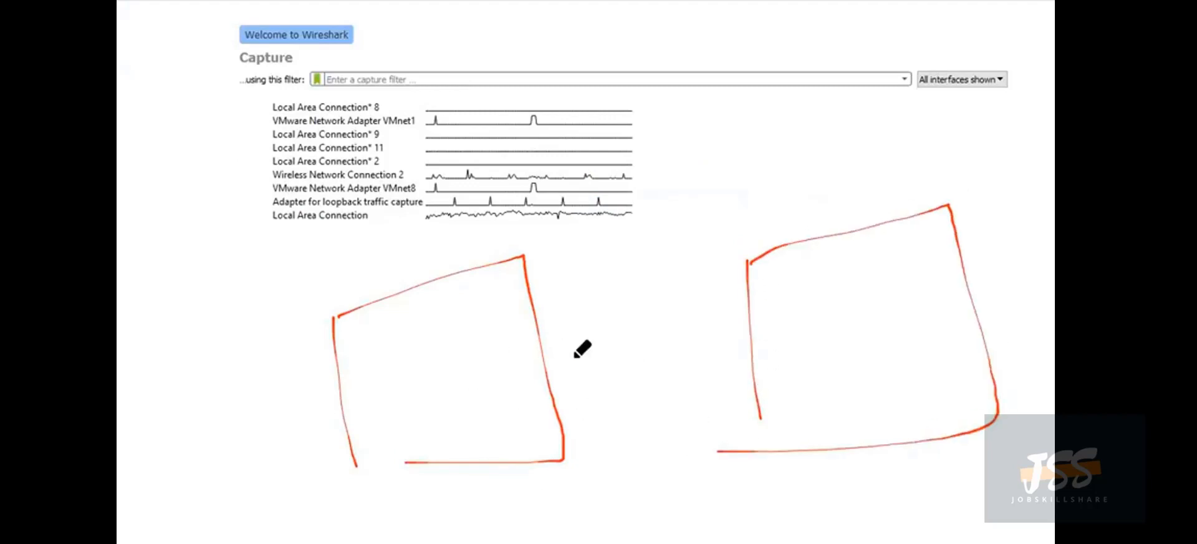
mouse_move(385, 375)
mouse_down()
mouse_move(387, 436)
mouse_move(423, 377)
mouse_move(534, 350)
mouse_move(477, 416)
mouse_move(387, 435)
mouse_up()
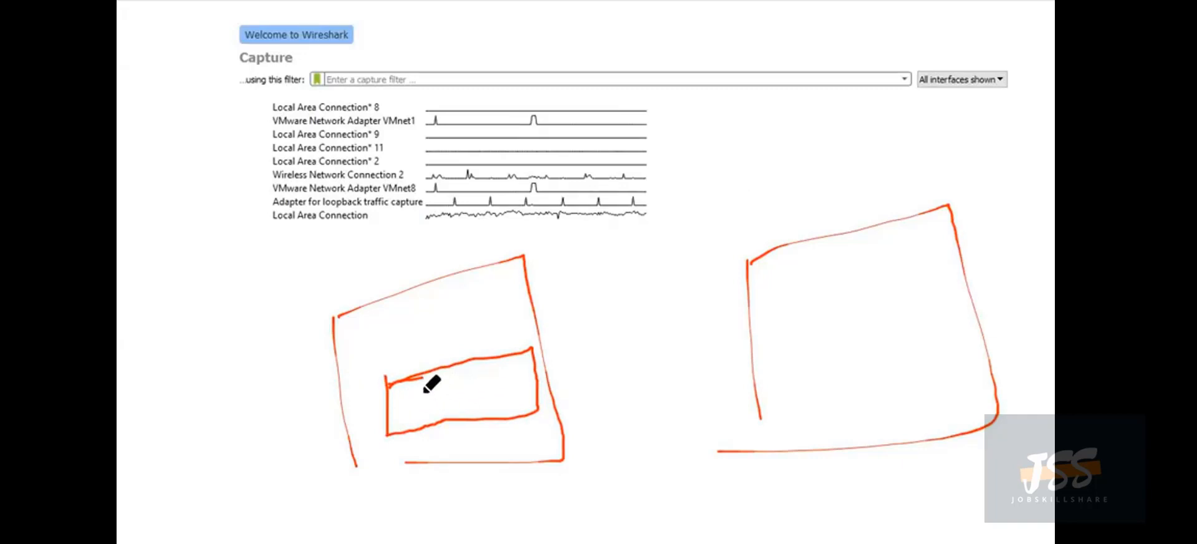
mouse_move(422, 403)
mouse_down()
mouse_move(486, 385)
mouse_move(424, 405)
mouse_up()
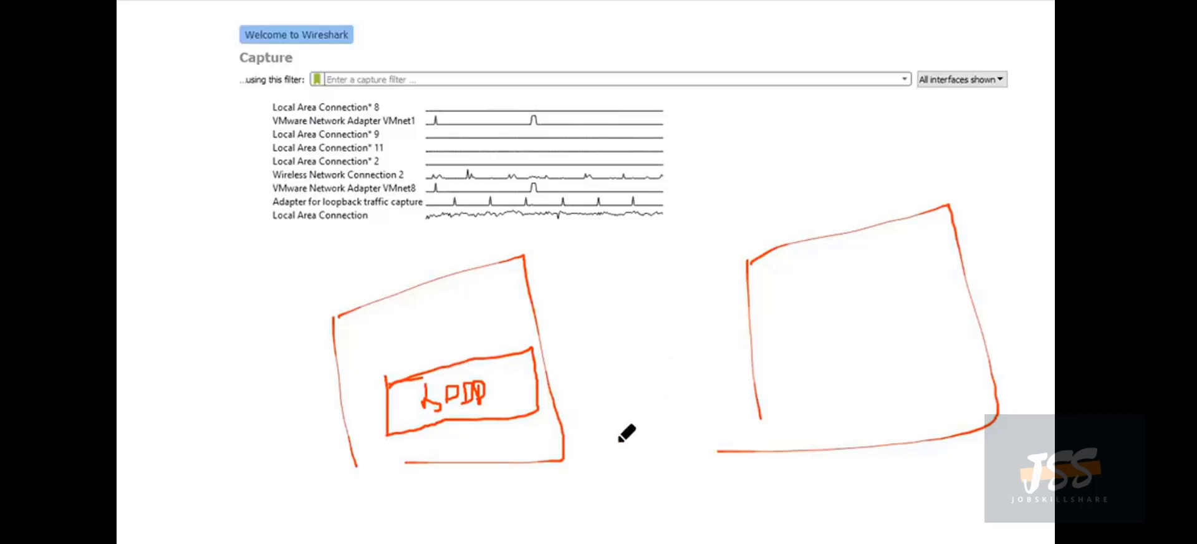
Write "SPAN" and "RSPAN" in red between the two large boxes and enclose both words in a frame
mouse_move(643, 442)
mouse_down()
mouse_move(625, 452)
mouse_move(630, 478)
mouse_move(651, 471)
mouse_up()
mouse_move(651, 434)
mouse_down()
mouse_move(653, 452)
mouse_move(723, 450)
mouse_up()
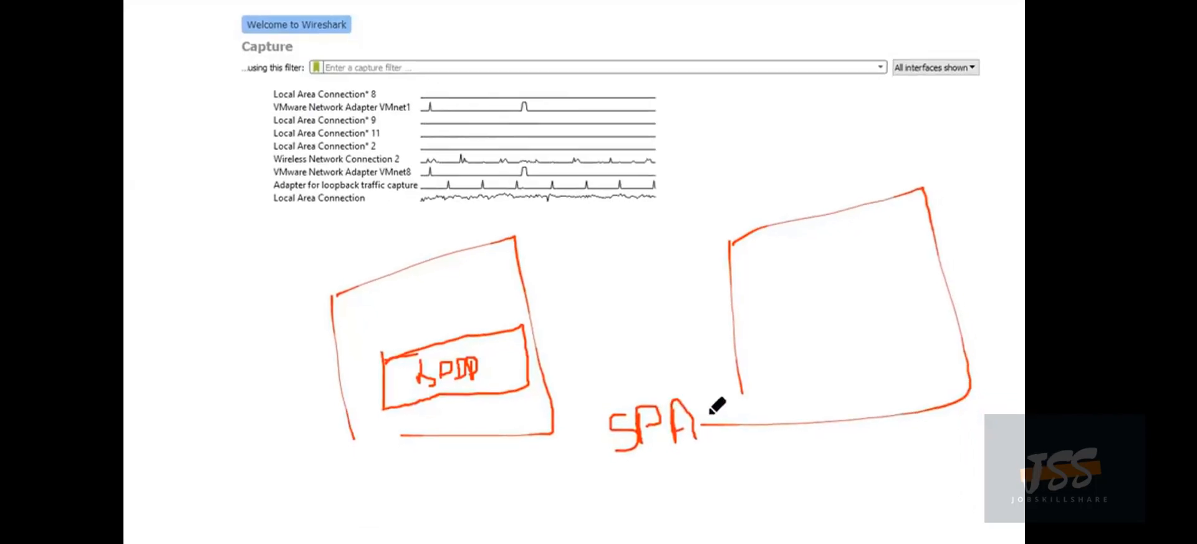
mouse_move(690, 373)
mouse_down()
mouse_move(709, 389)
mouse_move(710, 356)
mouse_up()
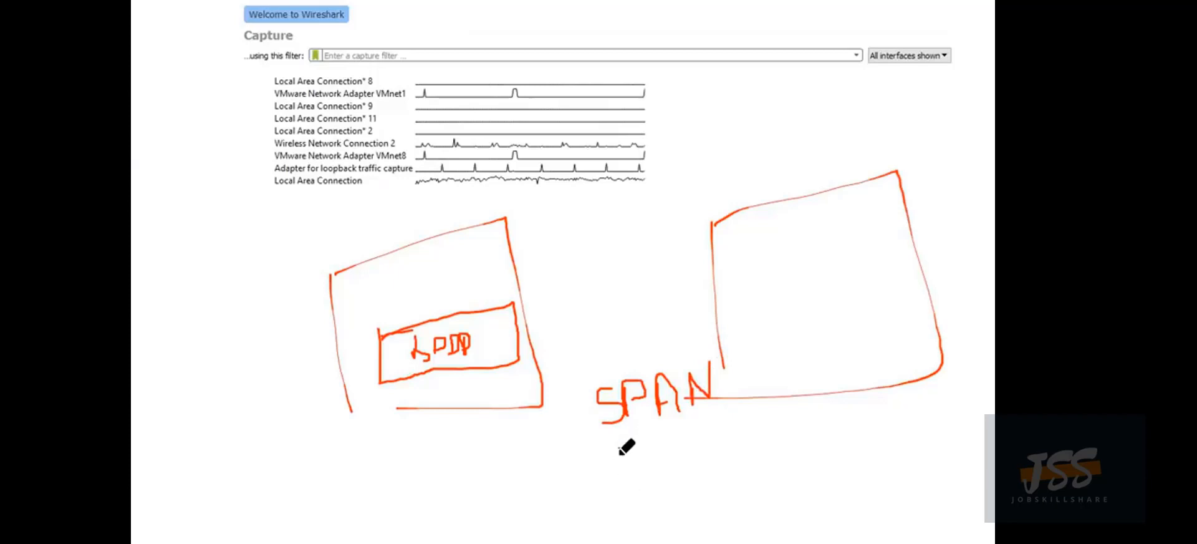
mouse_move(620, 448)
mouse_down()
mouse_move(623, 480)
mouse_move(630, 460)
mouse_move(652, 475)
mouse_up()
mouse_move(676, 439)
mouse_down()
mouse_move(655, 474)
mouse_move(688, 475)
mouse_move(690, 444)
mouse_move(709, 473)
mouse_move(739, 453)
mouse_move(750, 468)
mouse_up()
mouse_move(741, 447)
mouse_down()
mouse_move(750, 452)
mouse_move(748, 393)
mouse_up()
drag(747, 330, 793, 480)
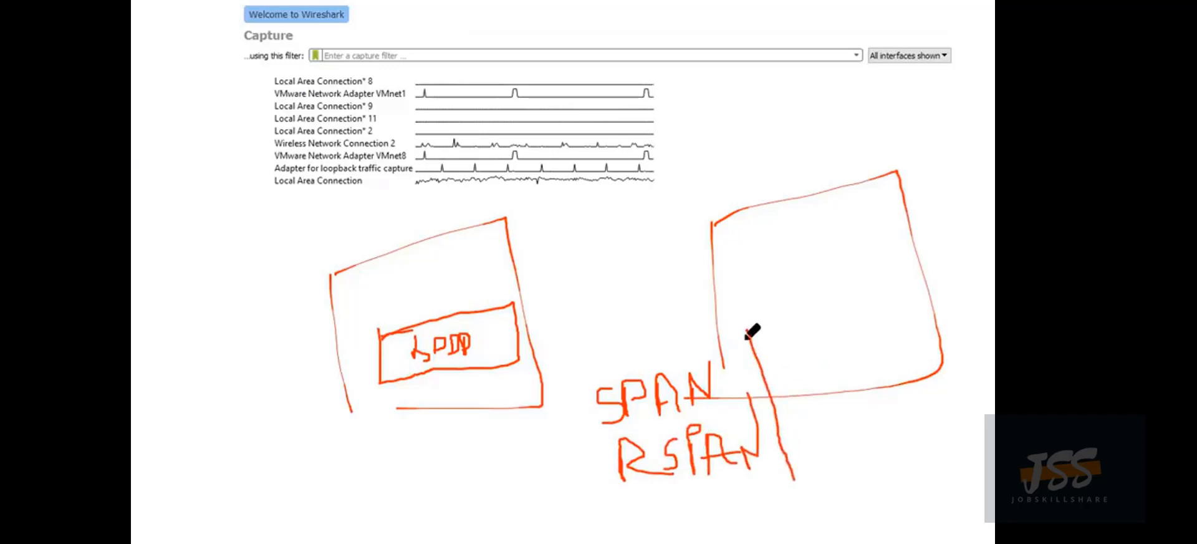
mouse_move(747, 329)
mouse_down()
mouse_move(626, 335)
mouse_move(564, 509)
mouse_move(792, 488)
mouse_up()
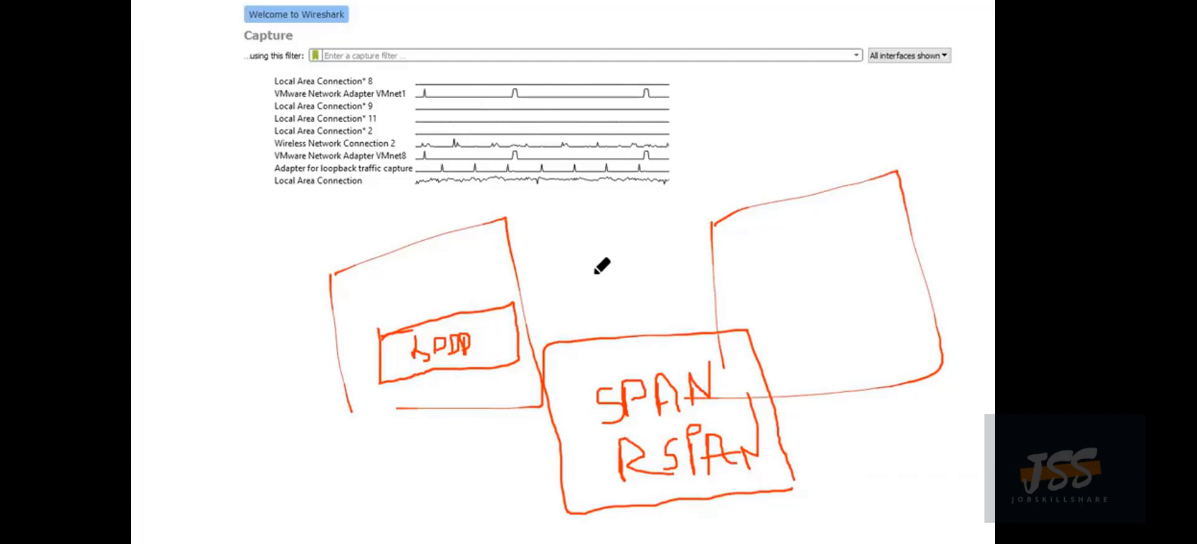
Draw a vertical line up from "SPAN" and a computer-like box on the second large box, connected to a small rectangle inside it
drag(593, 386, 592, 299)
mouse_move(660, 213)
mouse_down()
mouse_move(759, 192)
mouse_move(689, 237)
mouse_move(664, 272)
mouse_move(769, 219)
mouse_move(777, 235)
mouse_move(731, 253)
mouse_up()
mouse_move(876, 249)
mouse_down()
mouse_move(879, 275)
mouse_move(883, 244)
mouse_move(915, 297)
mouse_move(886, 274)
mouse_move(884, 249)
mouse_up()
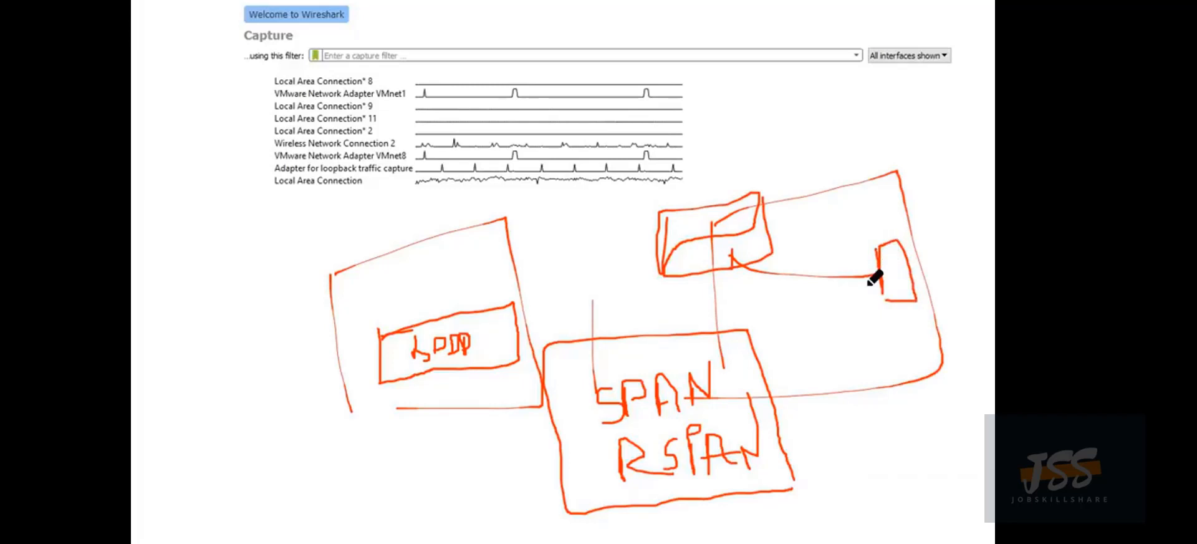
Frame the word "RSPAN" in red, circle its letter R, and draw an arrow leading out from it
drag(597, 444, 597, 467)
mouse_move(611, 505)
mouse_down()
mouse_move(690, 422)
mouse_move(777, 401)
mouse_move(788, 459)
mouse_move(595, 483)
mouse_move(698, 523)
mouse_move(664, 541)
mouse_up()
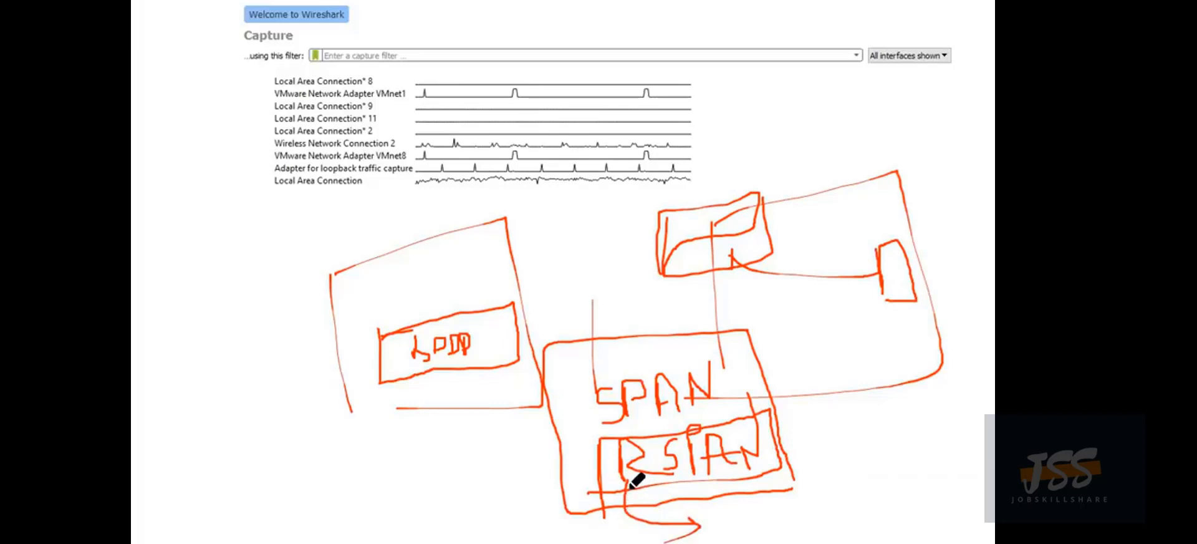
mouse_move(643, 441)
mouse_down()
mouse_move(611, 429)
mouse_move(620, 507)
mouse_move(655, 430)
mouse_move(615, 432)
mouse_up()
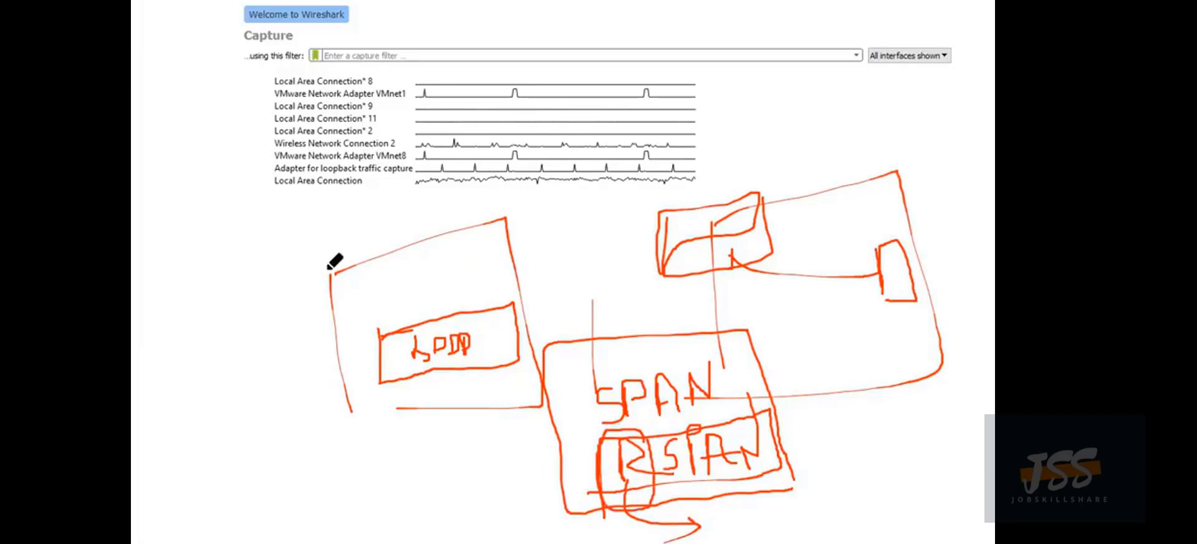
Sketch a tall box beside the first large box and a small marked box below it, joined by an arrow pointing upward
mouse_move(239, 243)
mouse_down()
mouse_move(245, 318)
mouse_move(292, 215)
mouse_move(302, 315)
mouse_move(263, 318)
mouse_up()
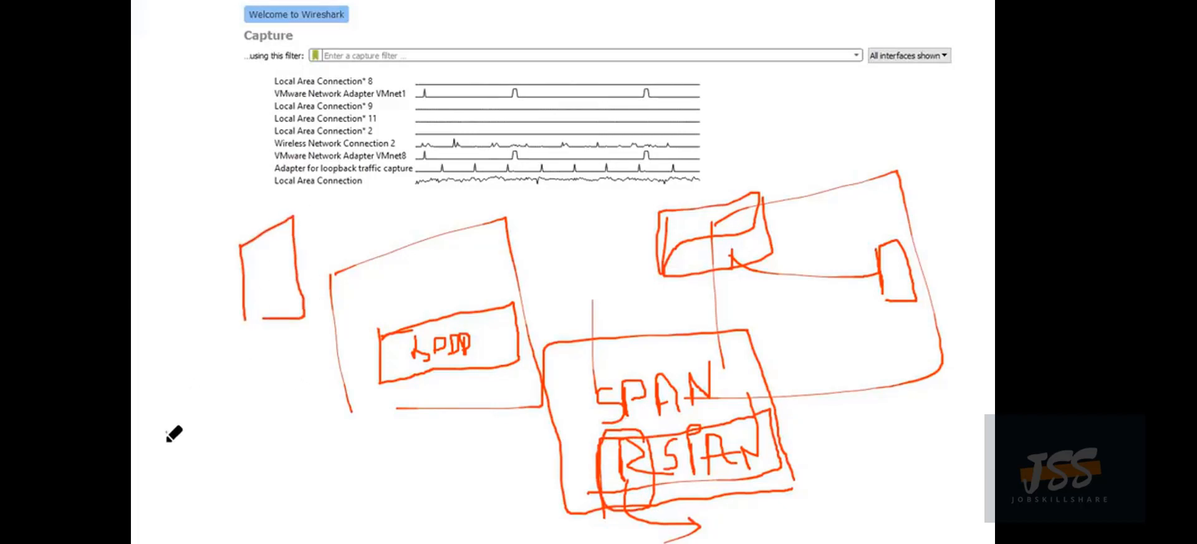
mouse_move(166, 435)
mouse_down()
mouse_move(167, 485)
mouse_move(217, 479)
mouse_move(167, 494)
mouse_move(197, 444)
mouse_move(183, 474)
mouse_move(201, 478)
mouse_up()
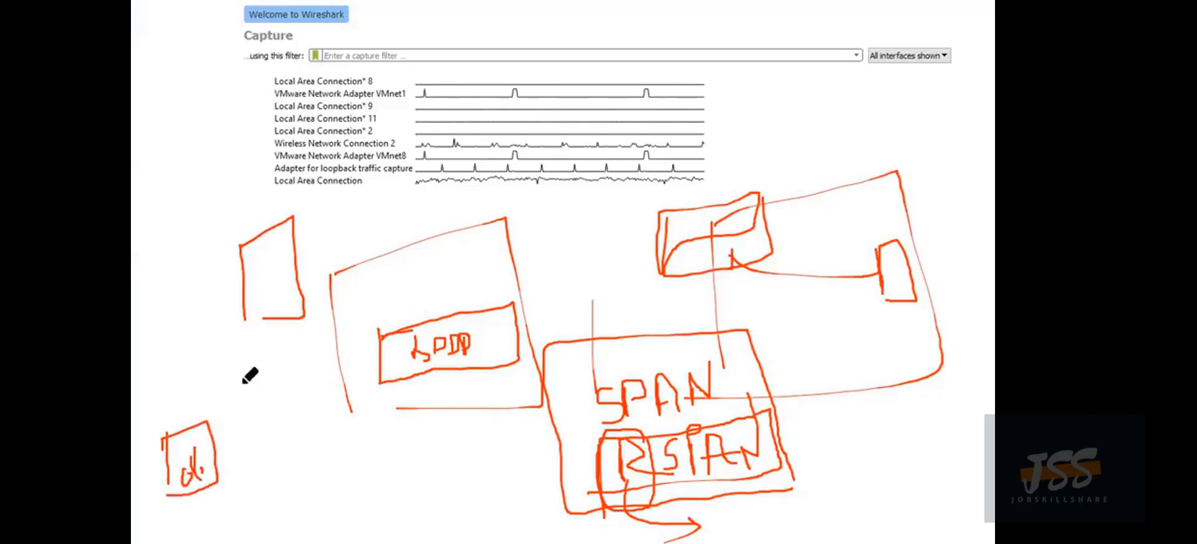
mouse_move(207, 420)
mouse_down()
mouse_move(243, 314)
mouse_move(253, 338)
mouse_up()
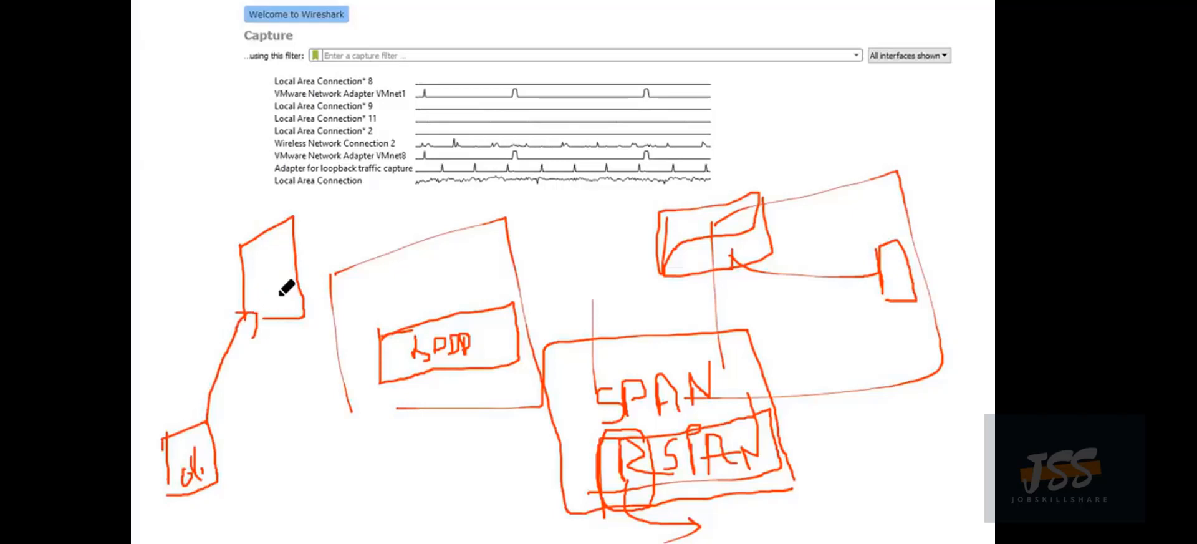
Add a port box with small nested squares inside the tall box, and draw three packet rectangles along the connecting line
mouse_move(255, 287)
mouse_down()
mouse_move(255, 315)
mouse_move(304, 278)
mouse_move(261, 323)
mouse_up()
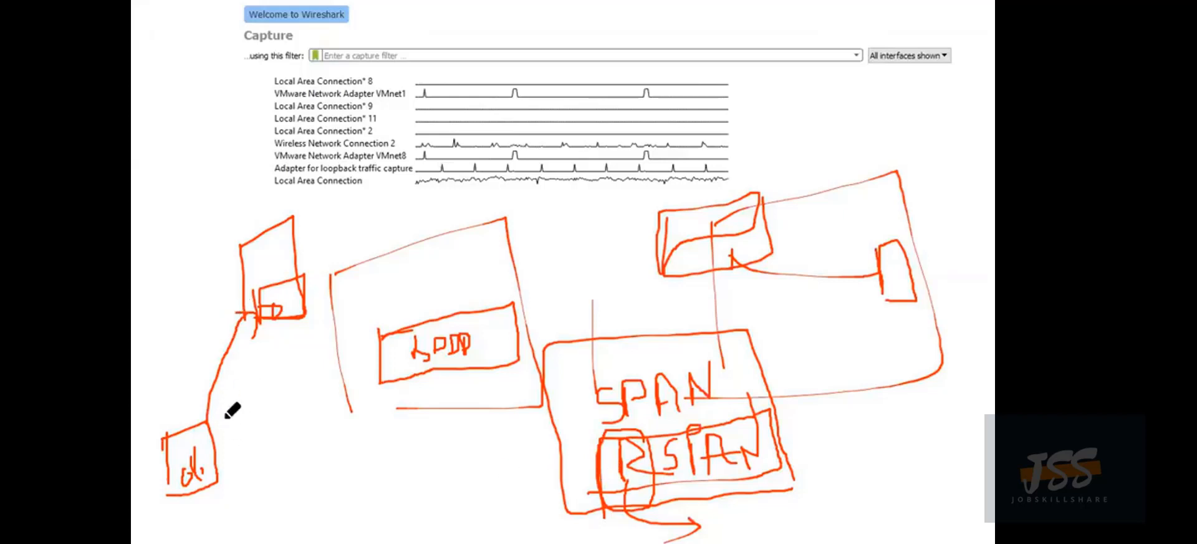
drag(264, 295, 258, 305)
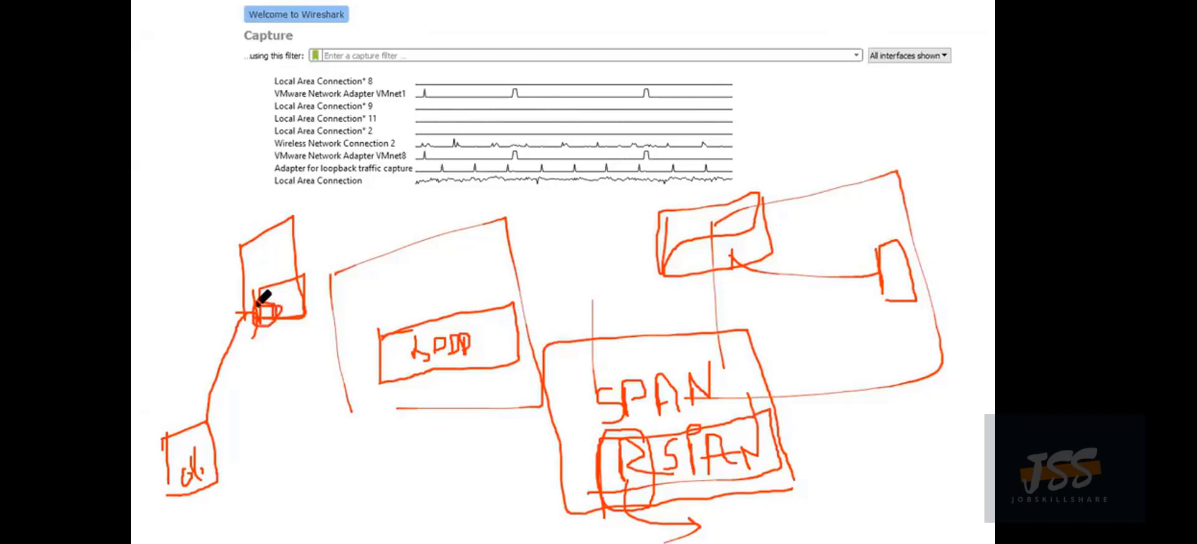
mouse_move(229, 374)
mouse_down()
mouse_move(267, 350)
mouse_move(215, 399)
mouse_move(247, 409)
mouse_move(212, 411)
mouse_move(247, 421)
mouse_up()
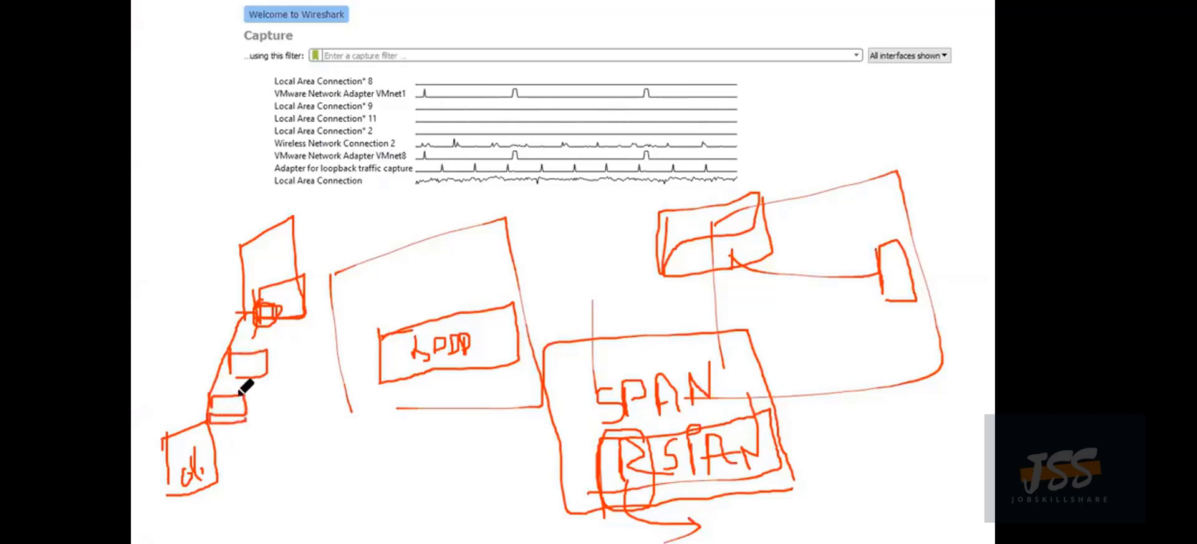
drag(227, 372, 256, 380)
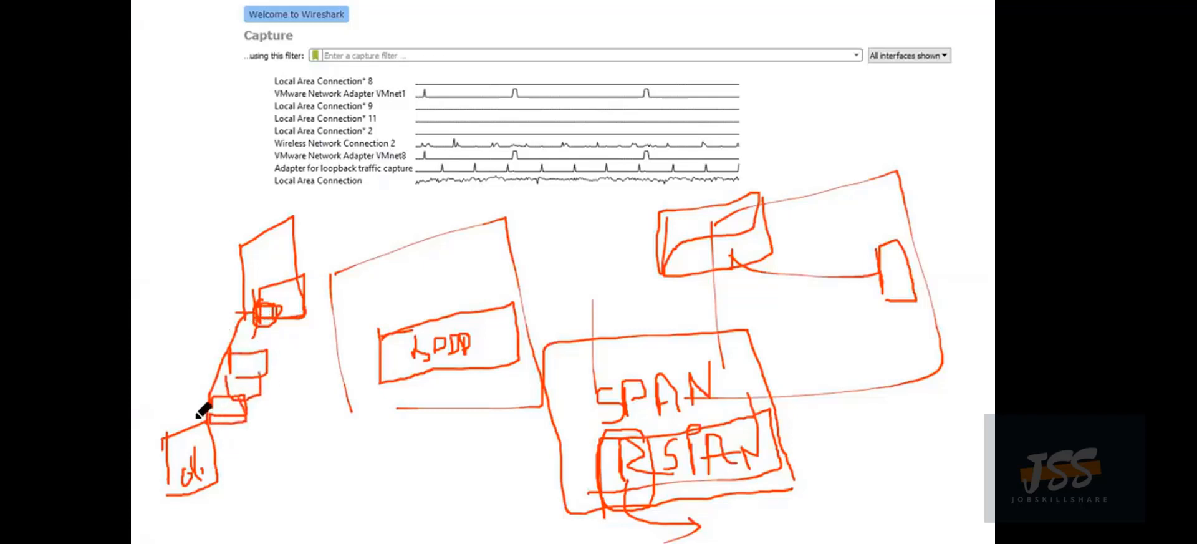
drag(288, 294, 270, 309)
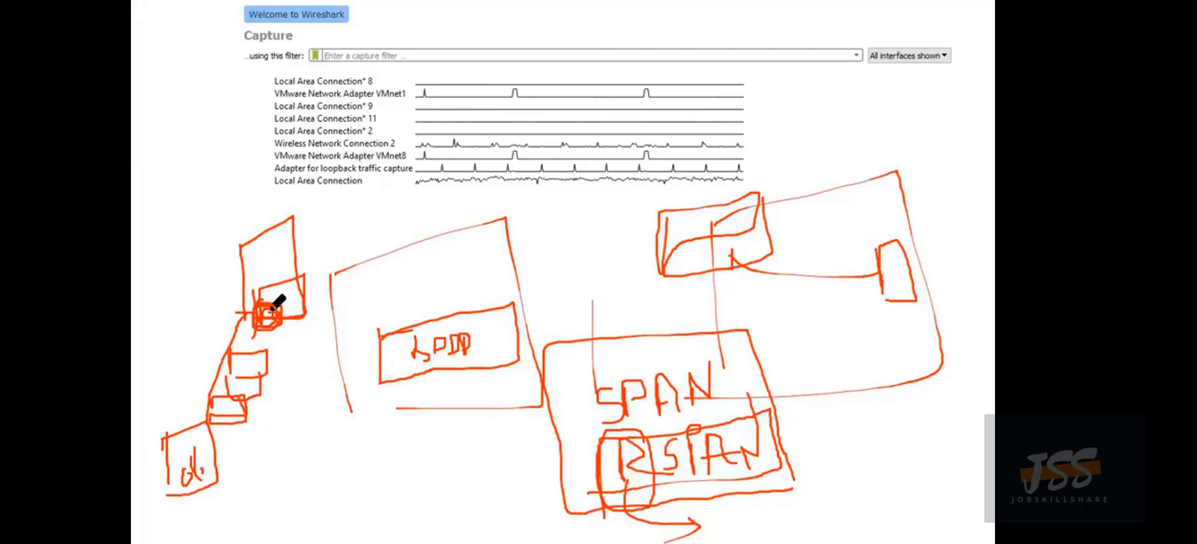
Point an arrow at the tall box's connection point and trace a path from there through the small box to a new framed box labelled "WS"
mouse_move(201, 297)
mouse_down()
mouse_move(241, 304)
mouse_move(239, 293)
mouse_move(237, 312)
mouse_up()
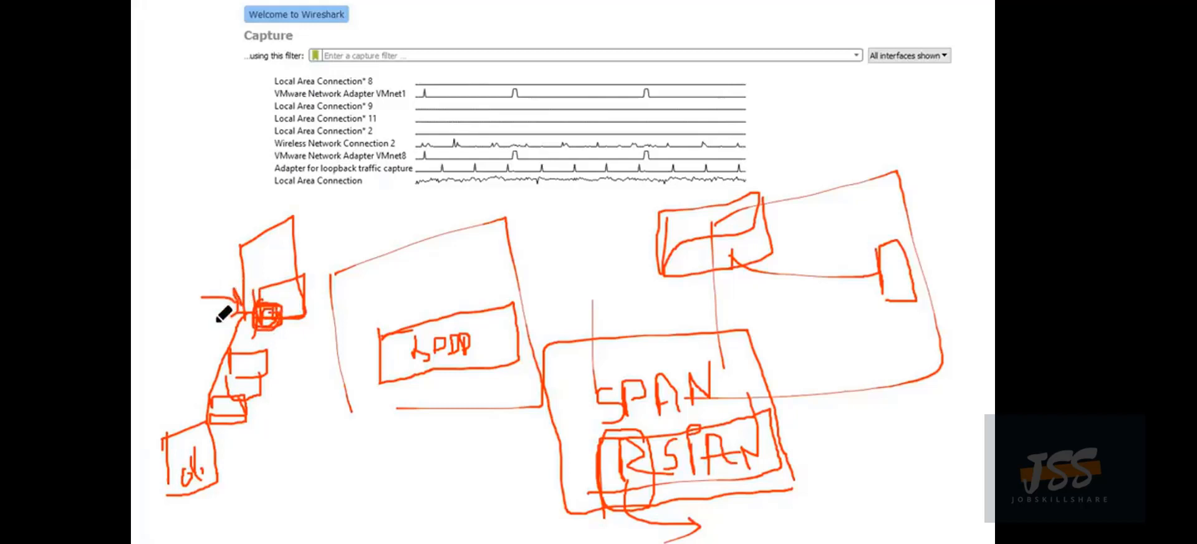
mouse_move(196, 465)
mouse_down()
mouse_move(269, 481)
mouse_move(337, 456)
mouse_move(270, 516)
mouse_move(332, 473)
mouse_up()
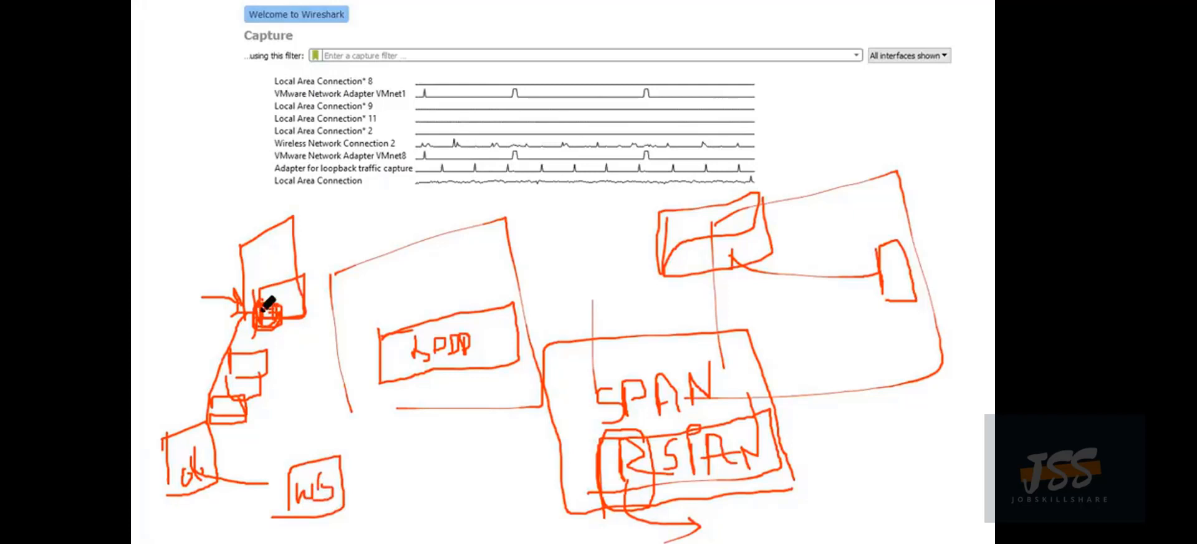
mouse_move(262, 310)
mouse_down()
mouse_move(226, 320)
mouse_move(198, 413)
mouse_move(232, 476)
mouse_move(312, 486)
mouse_move(338, 443)
mouse_move(355, 494)
mouse_up()
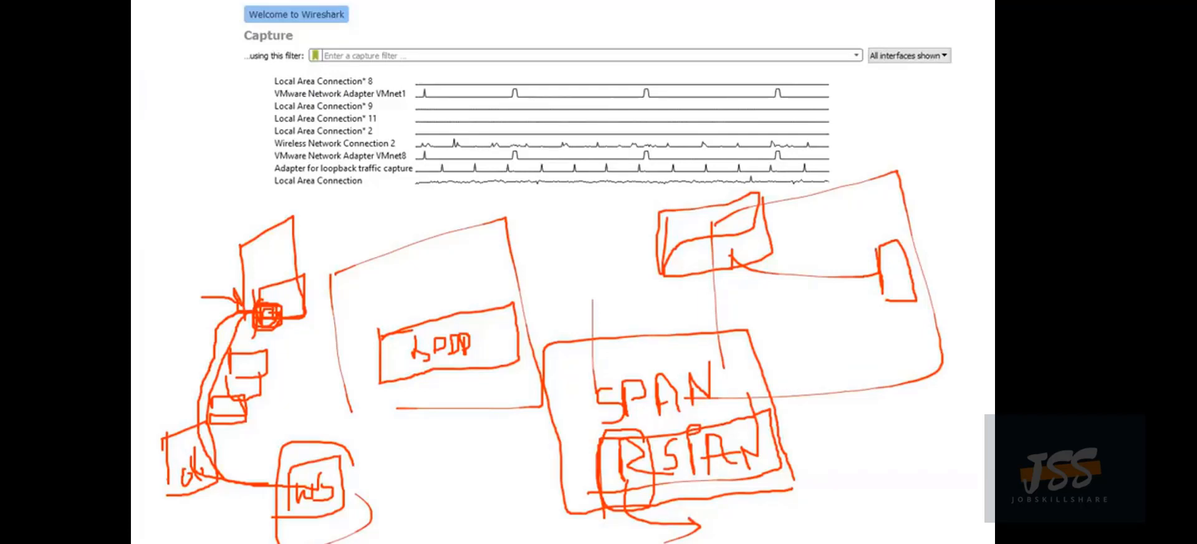
Clear the annotations, change the pen colour to blue, and write "WIN" with an arrow leading to "WireSh"
key(Escape)
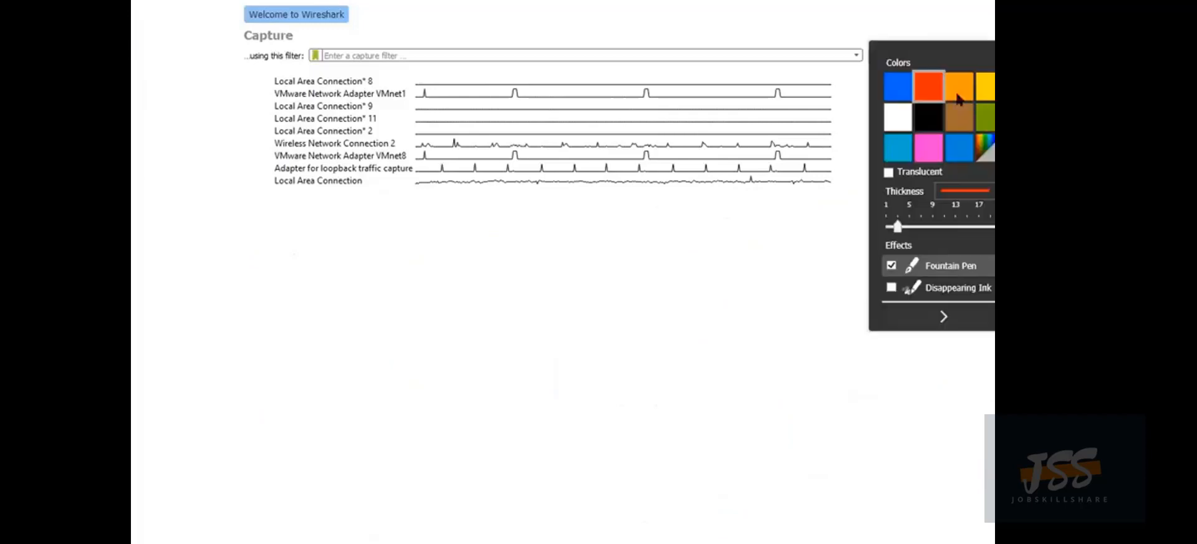
click(900, 90)
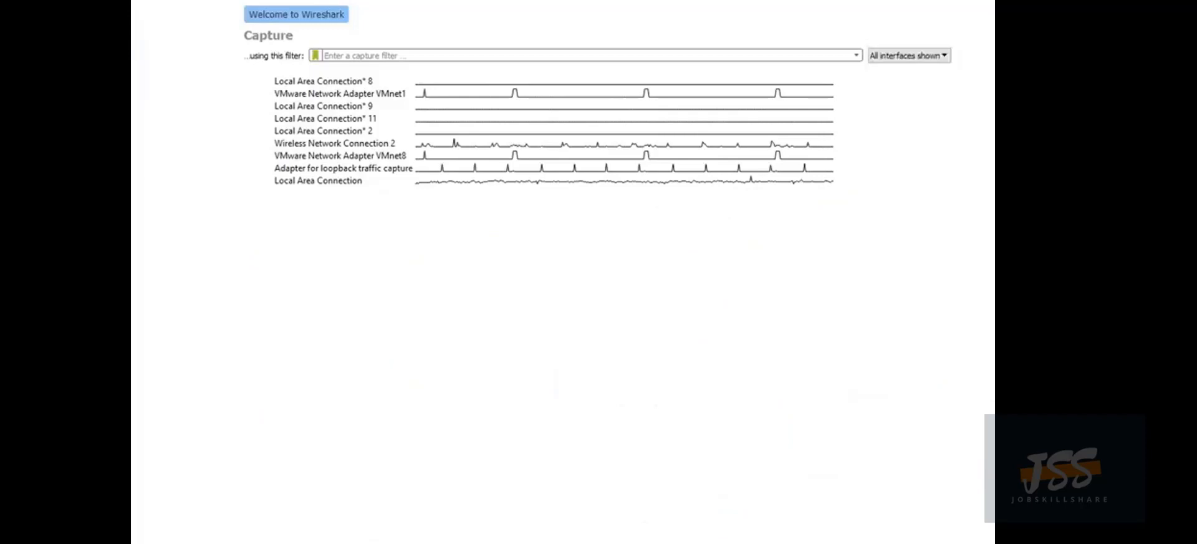
mouse_move(318, 255)
mouse_down()
mouse_move(334, 296)
mouse_move(350, 268)
mouse_move(361, 300)
mouse_move(387, 265)
mouse_move(537, 265)
mouse_move(531, 279)
mouse_move(563, 261)
mouse_move(564, 245)
mouse_move(568, 284)
mouse_move(586, 252)
mouse_move(602, 275)
mouse_move(631, 238)
mouse_move(643, 259)
mouse_move(686, 265)
mouse_move(690, 286)
mouse_move(705, 245)
mouse_up()
click(404, 274)
click(600, 238)
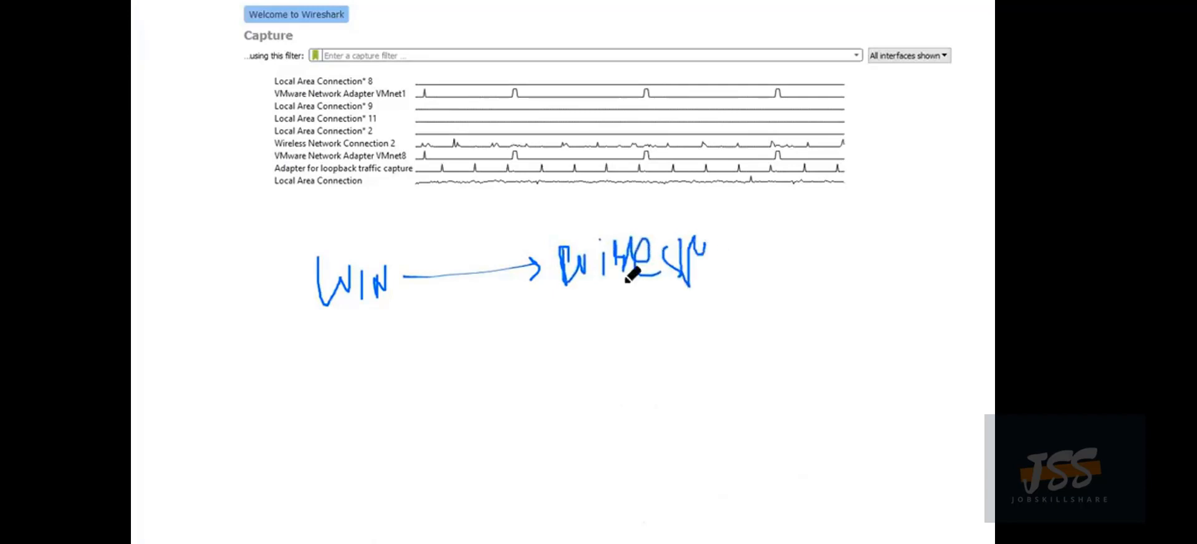
Write "Linux" below "WIN" with an arrow beside it, and draw a blue frame around "WireSh"
mouse_move(316, 325)
mouse_down()
mouse_move(353, 383)
mouse_move(368, 353)
mouse_move(408, 348)
mouse_move(414, 371)
mouse_move(495, 336)
mouse_move(525, 353)
mouse_move(511, 370)
mouse_up()
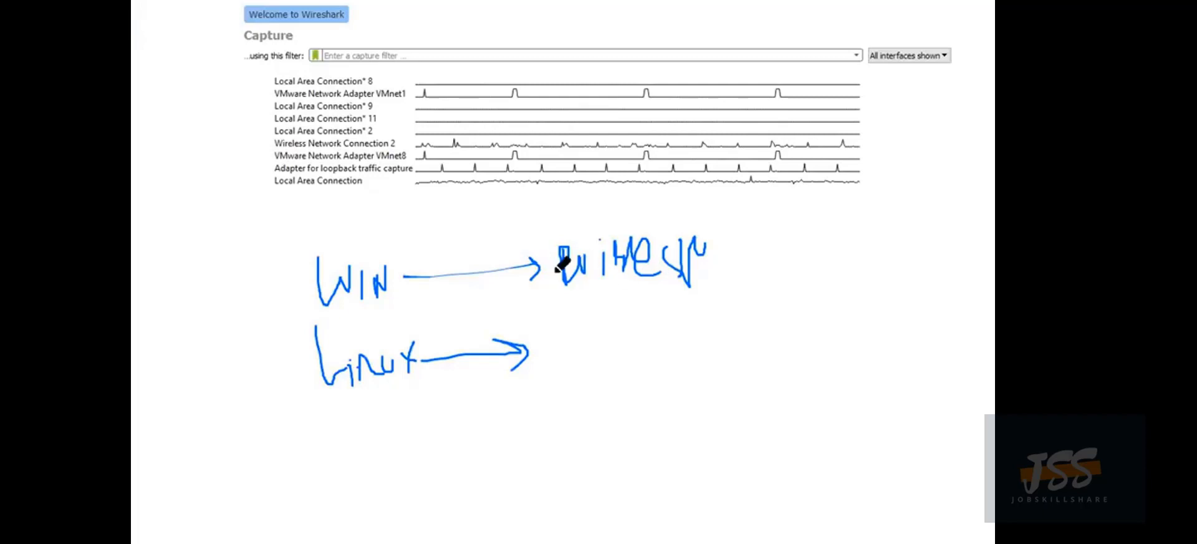
mouse_move(582, 225)
mouse_down()
mouse_move(529, 232)
mouse_move(639, 278)
mouse_move(733, 223)
mouse_move(508, 214)
mouse_up()
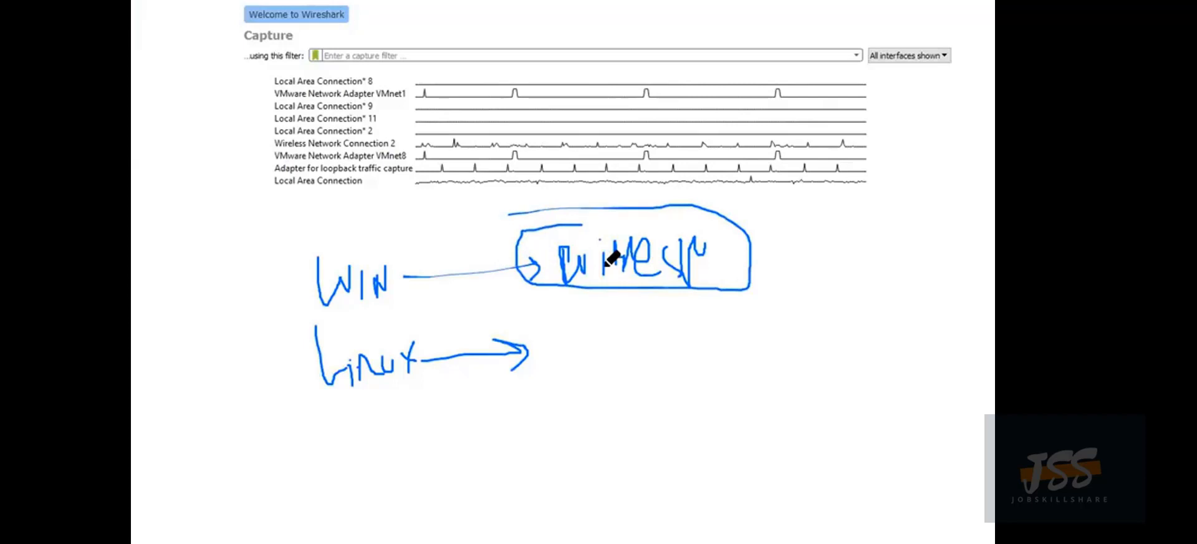
Draw a blue frame around "Linux" and retouch its last letter and the start of its arrow
mouse_move(402, 326)
mouse_down()
mouse_move(303, 320)
mouse_move(329, 417)
mouse_move(414, 382)
mouse_move(419, 313)
mouse_move(399, 318)
mouse_up()
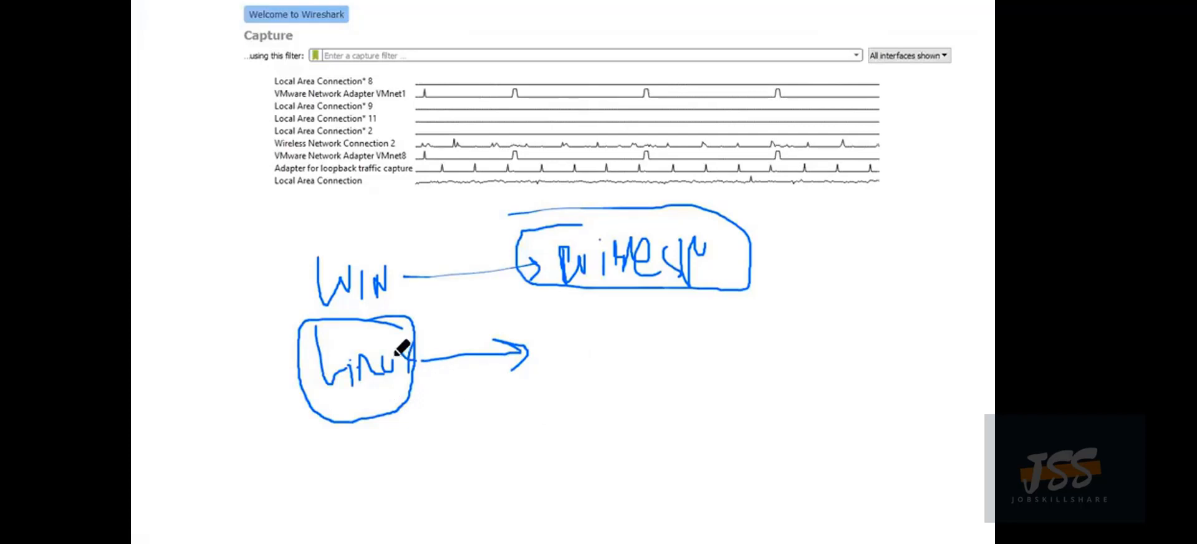
drag(411, 339, 400, 407)
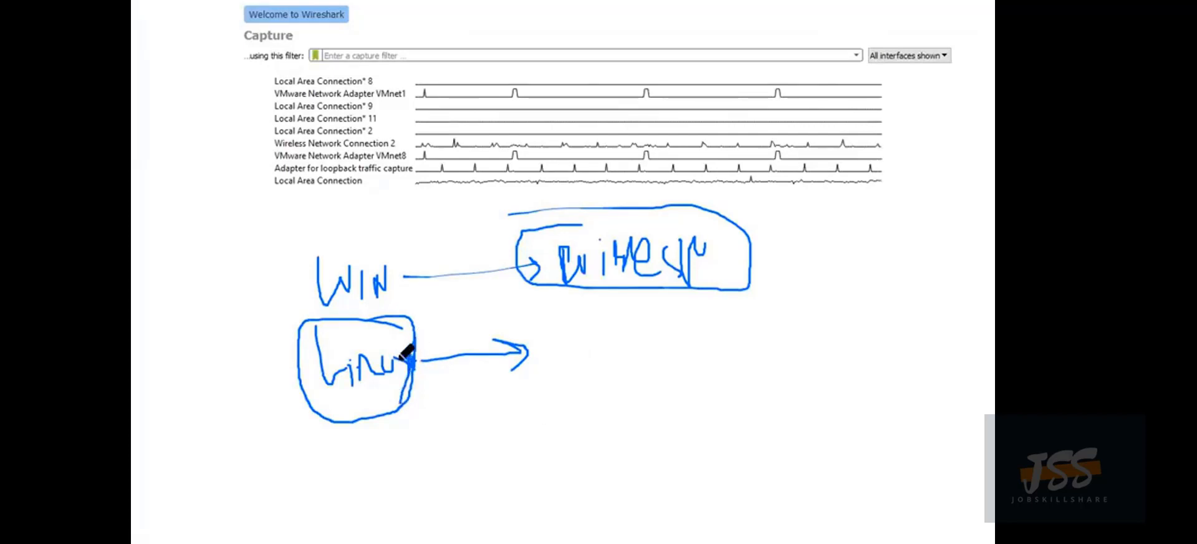
drag(407, 372, 436, 375)
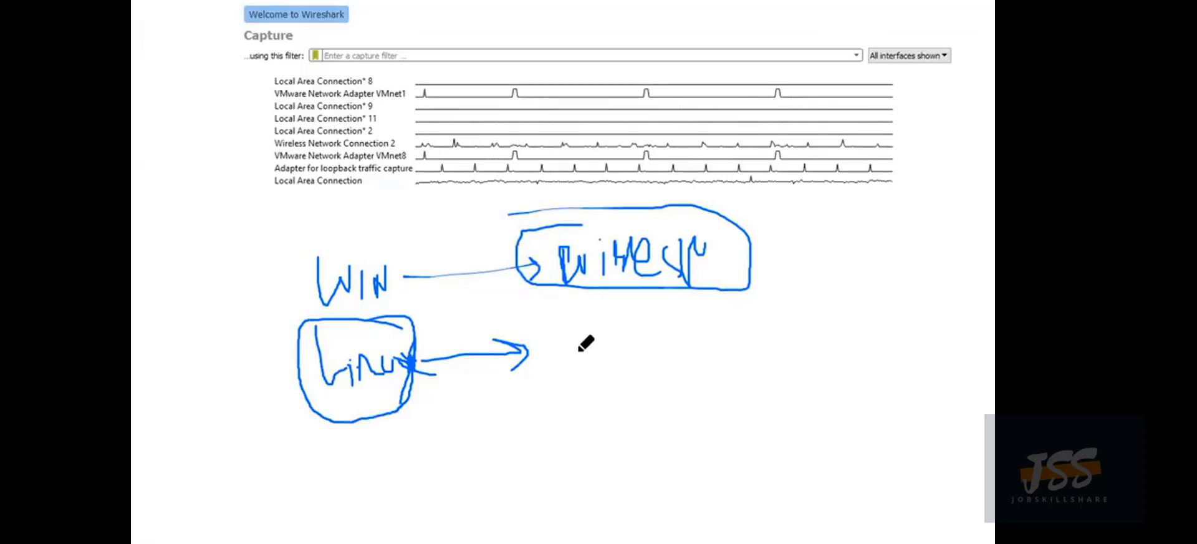
Write "Tcp dump" at the tip of the arrow coming from "Linux"
drag(555, 341, 586, 329)
drag(576, 340, 576, 394)
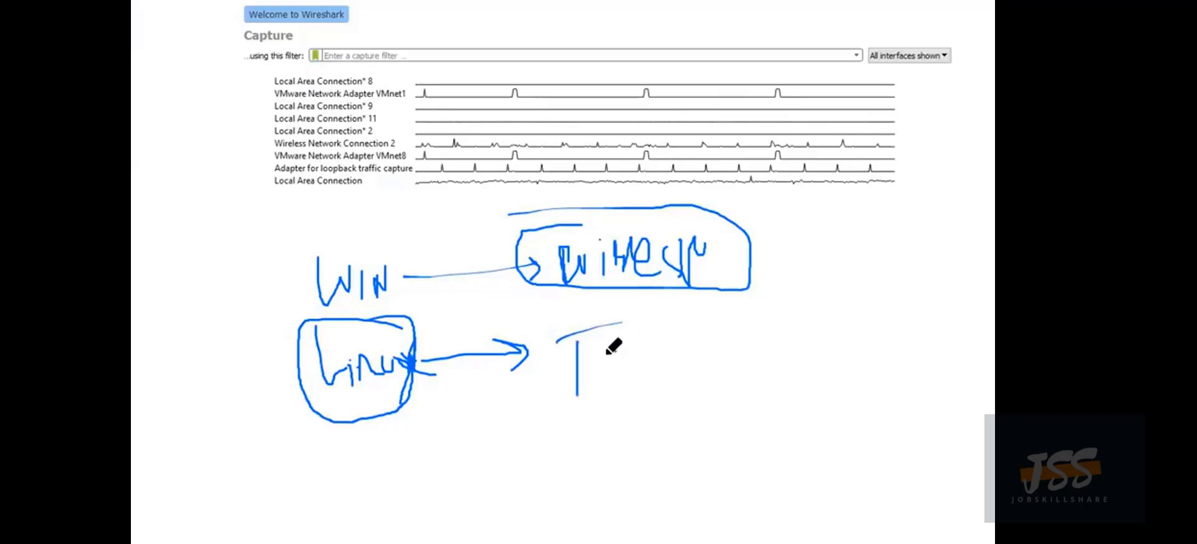
mouse_move(616, 352)
mouse_down()
mouse_move(626, 416)
mouse_move(624, 390)
mouse_up()
drag(685, 352, 685, 398)
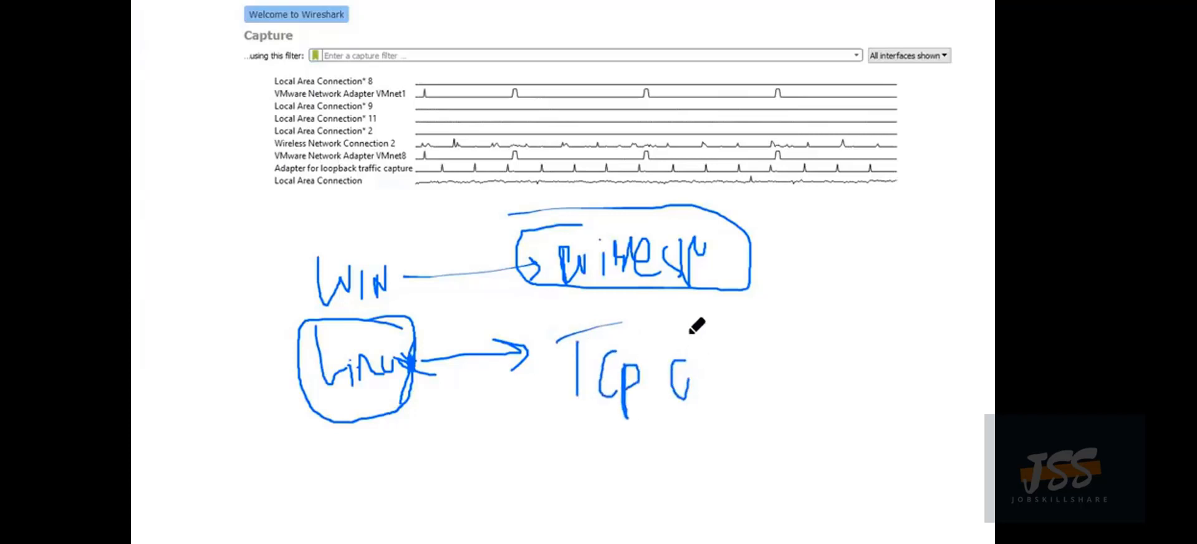
drag(688, 324, 688, 399)
mouse_move(715, 362)
mouse_down()
mouse_move(738, 386)
mouse_move(750, 340)
mouse_move(767, 383)
mouse_up()
drag(773, 346, 777, 423)
mouse_move(771, 355)
mouse_down()
mouse_move(792, 349)
mouse_move(779, 374)
mouse_up()
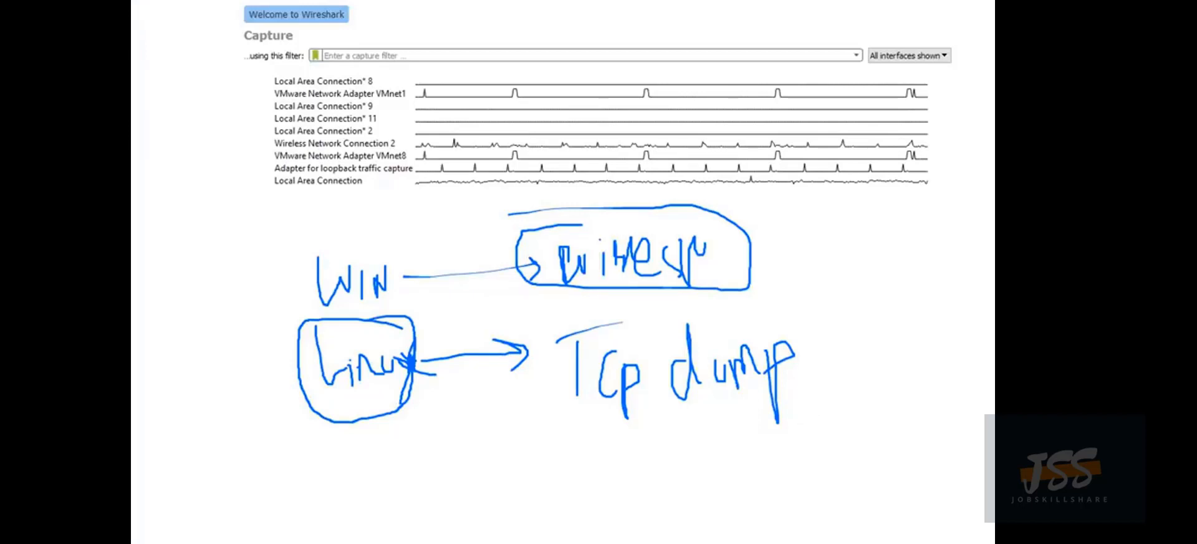
Clear the annotations and start capturing on the Local Area Connection interface
click(991, 391)
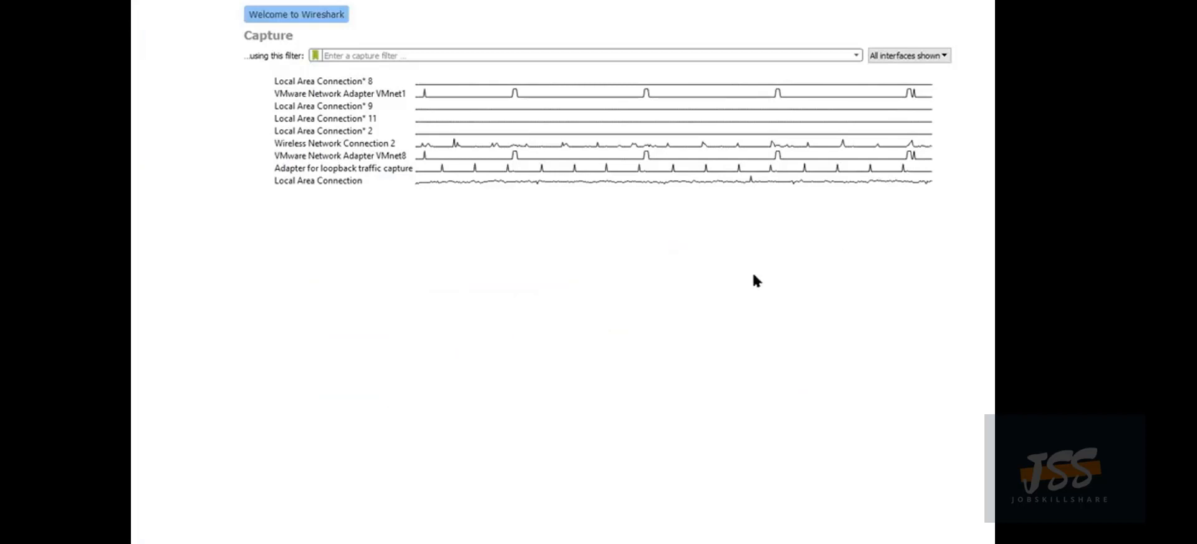
click(711, 285)
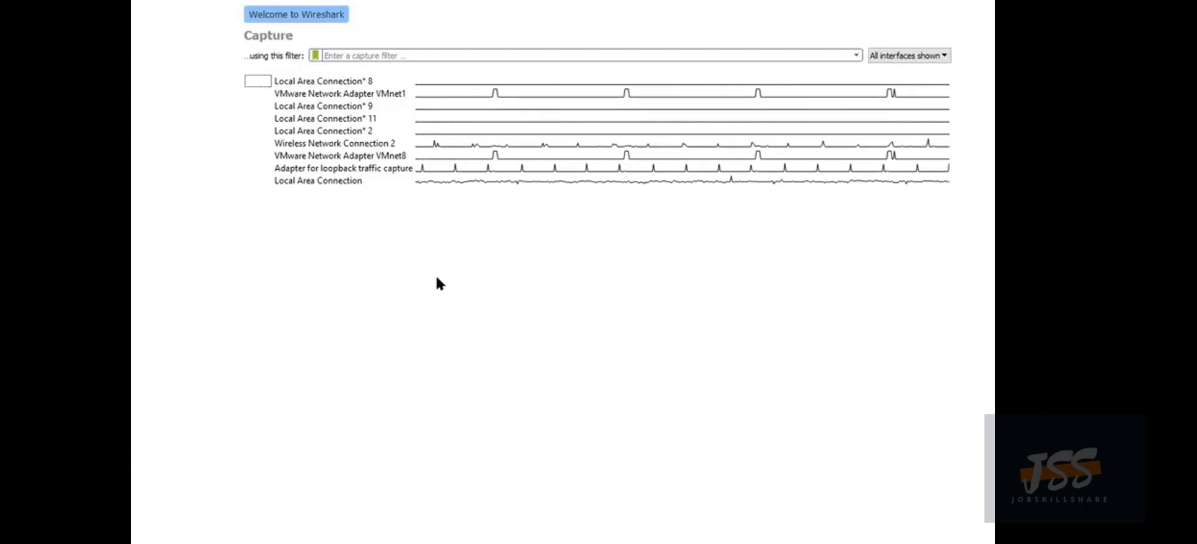
double_click(329, 181)
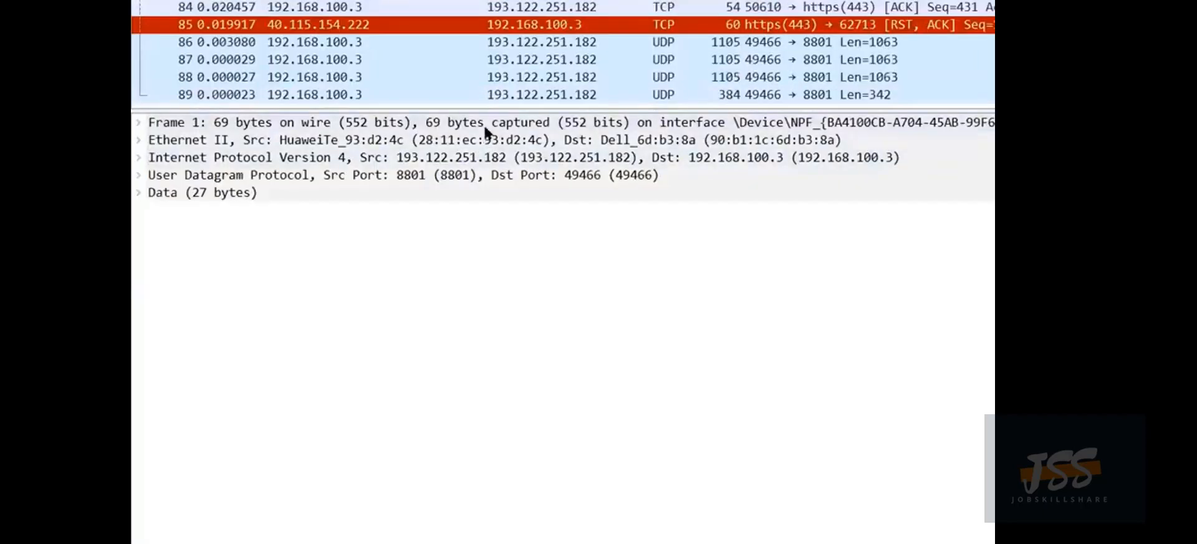
Adjust the height of the packet list and select TCP packet 2755 to show its details
drag(484, 108, 519, 409)
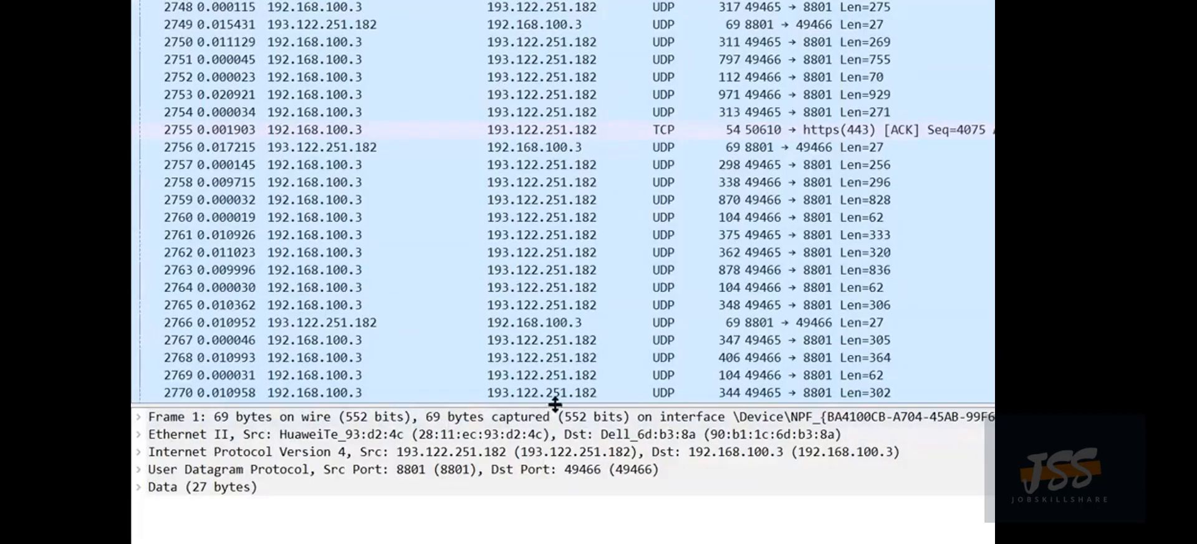
drag(540, 399, 555, 260)
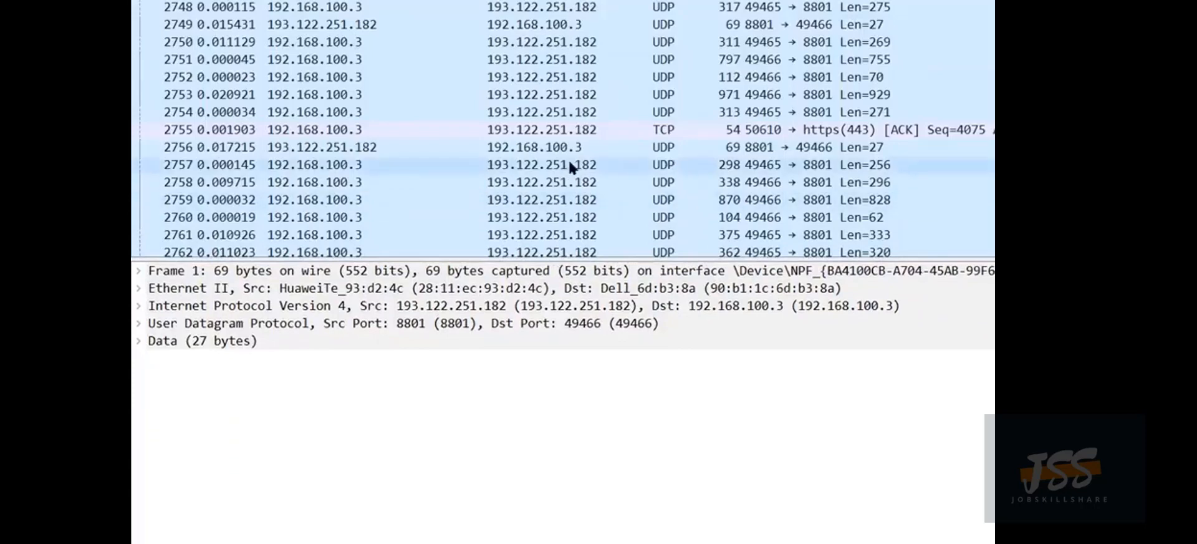
click(630, 129)
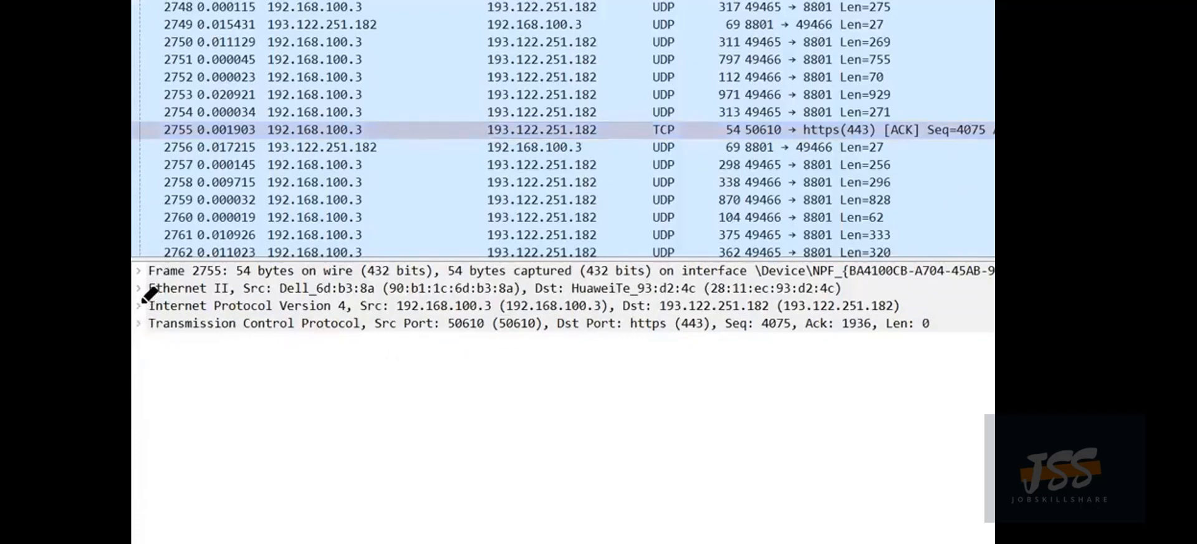
Mark the expand arrows beside the packet's detail lines and the Ethernet II label, and remove the marks
drag(140, 302, 142, 318)
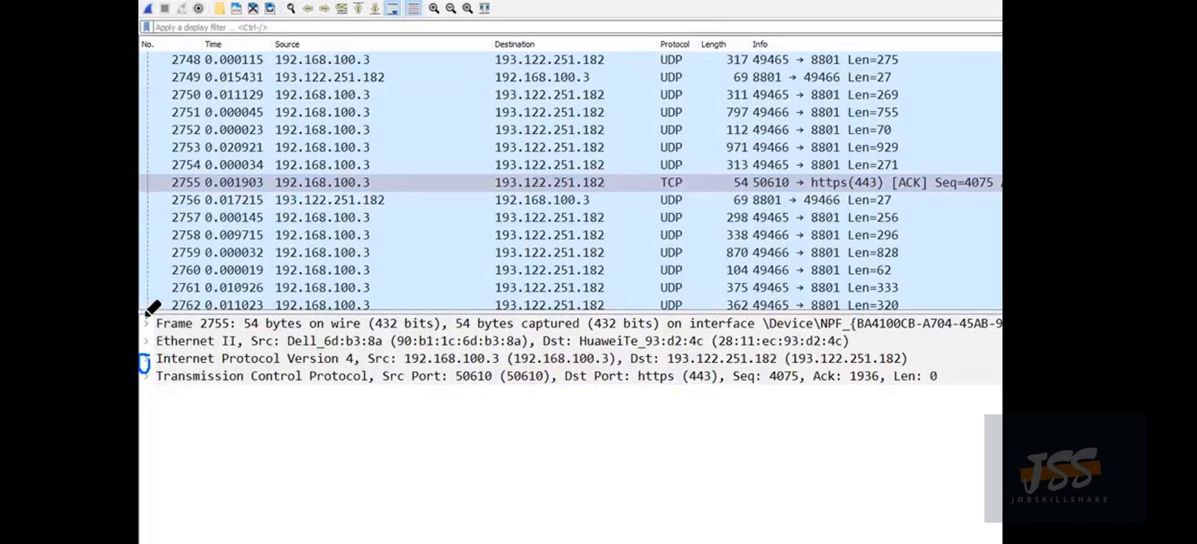
mouse_move(153, 318)
mouse_down()
mouse_move(142, 325)
mouse_move(154, 340)
mouse_up()
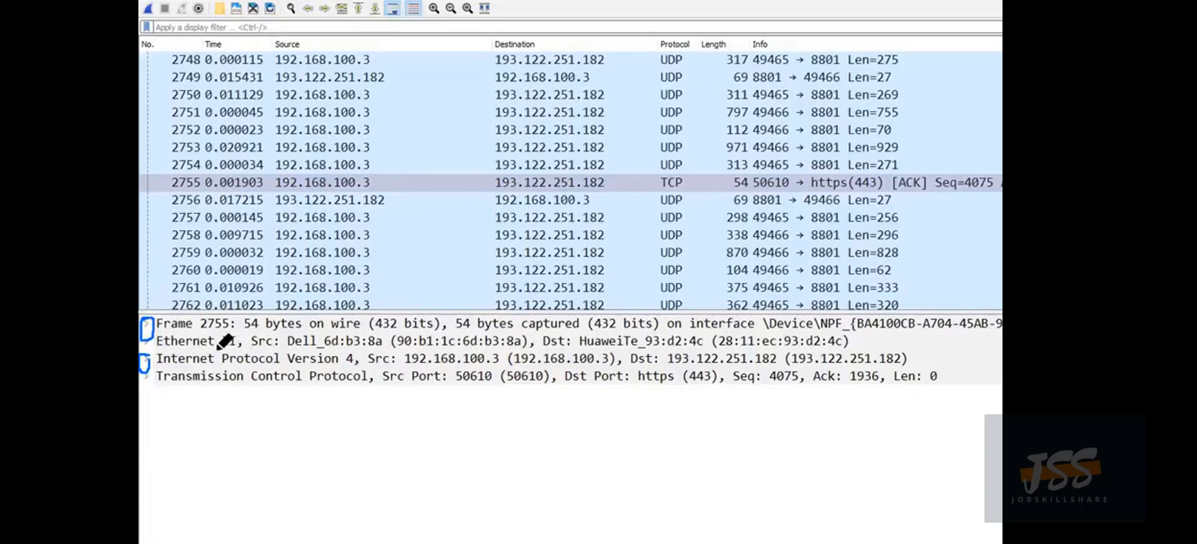
drag(201, 347, 252, 333)
key(ctrl+z)
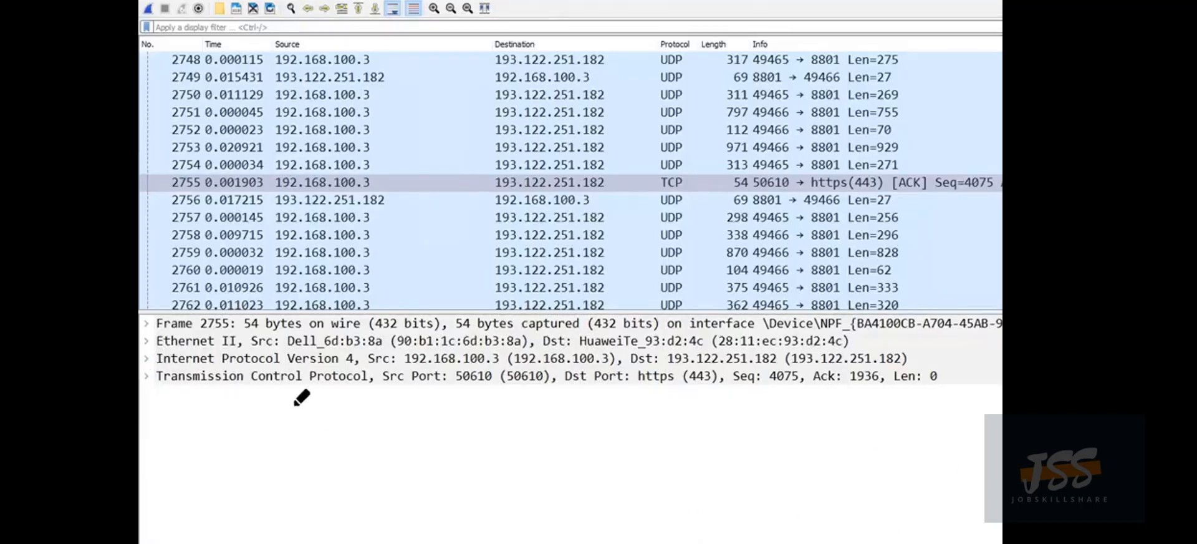
Mark the end of the Internet Protocol line, circle "Internet Protocol Version 4", and clear the annotations
drag(911, 357, 926, 337)
drag(921, 359, 946, 349)
key(Escape)
mouse_move(360, 345)
mouse_down()
mouse_move(181, 336)
mouse_move(262, 365)
mouse_move(378, 371)
mouse_up()
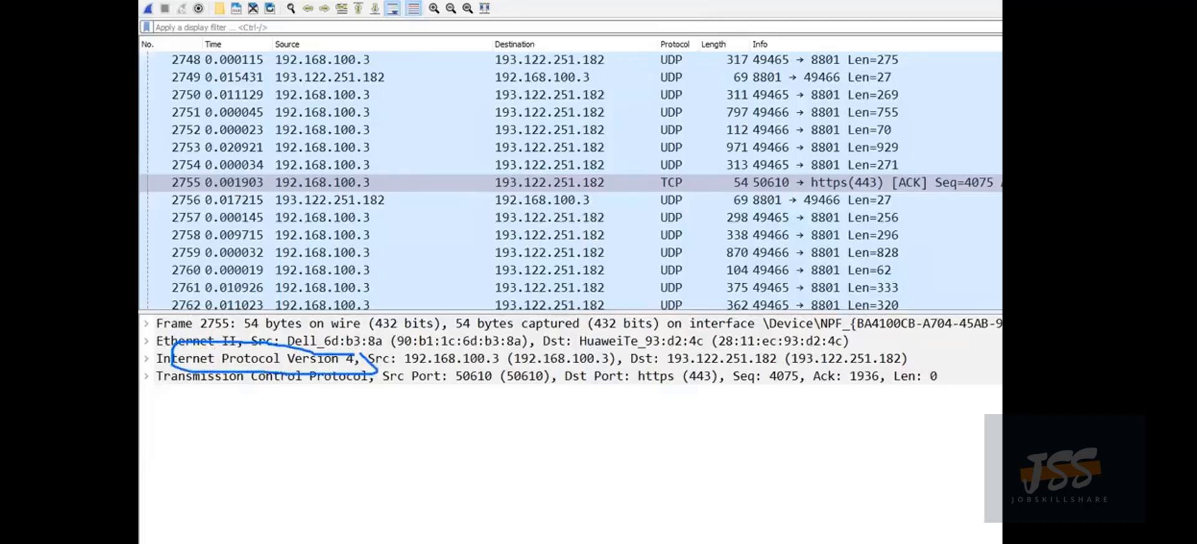
key(Escape)
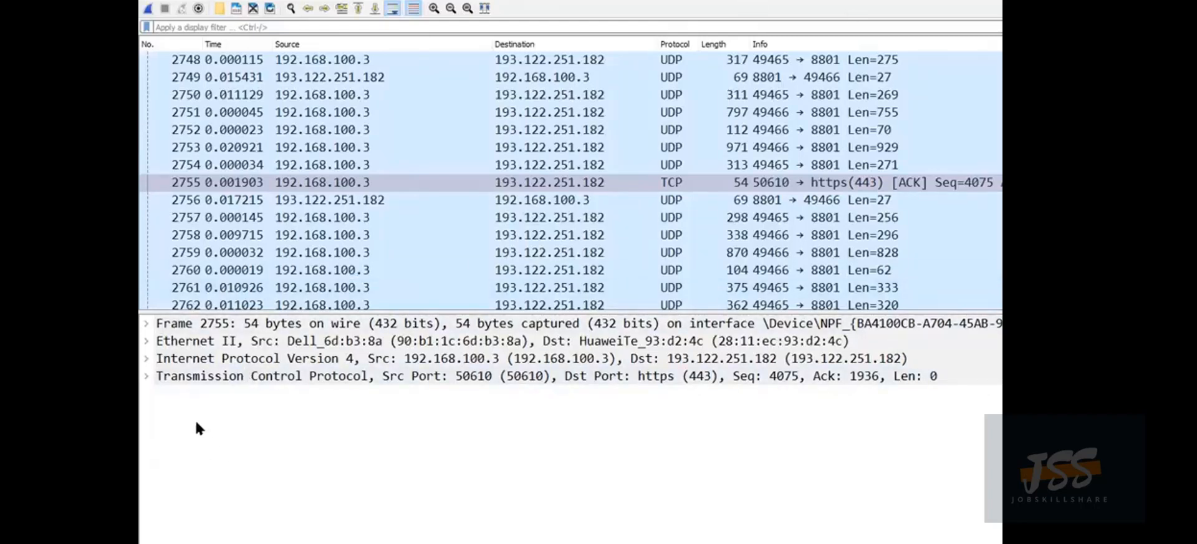
Expand the Internet Protocol Version 4 section and enlarge the packet details area to show all its fields
click(147, 360)
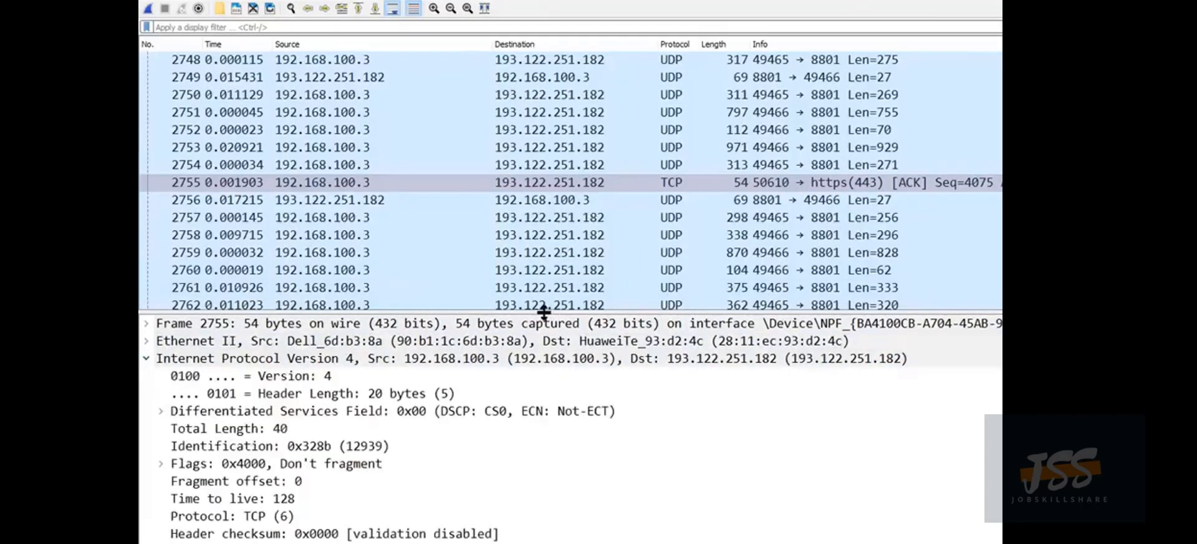
drag(543, 309, 529, 149)
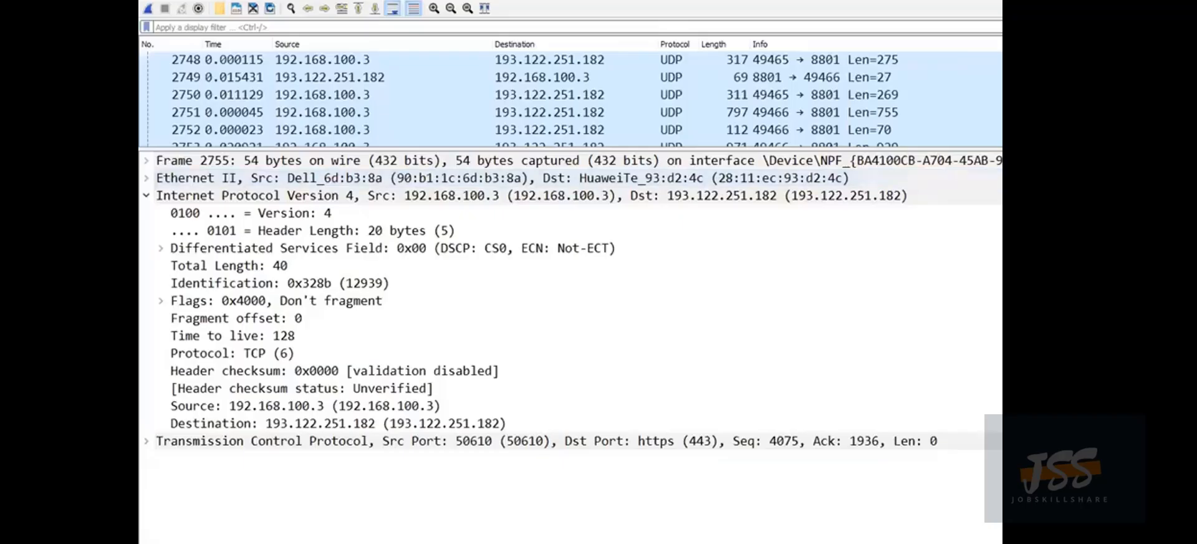
Frame the "Version: 4" line in blue, circle its 0100 bits, and write "0100" in the blank area beside the fields
mouse_move(347, 211)
mouse_down()
mouse_move(165, 204)
mouse_move(163, 227)
mouse_move(284, 228)
mouse_move(349, 215)
mouse_move(348, 204)
mouse_up()
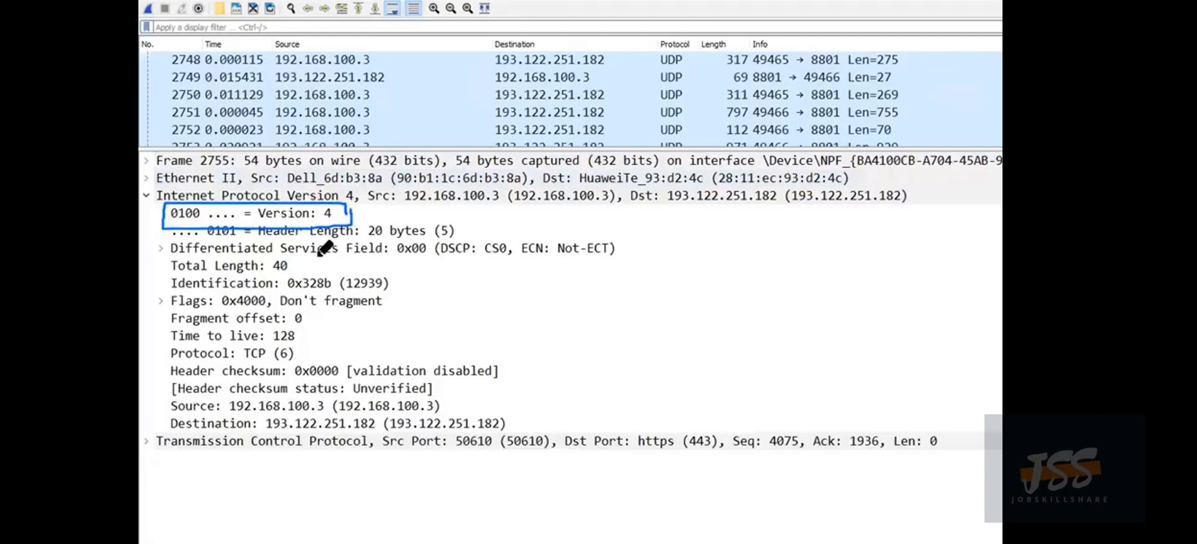
mouse_move(208, 211)
mouse_down()
mouse_move(163, 204)
mouse_move(155, 229)
mouse_up()
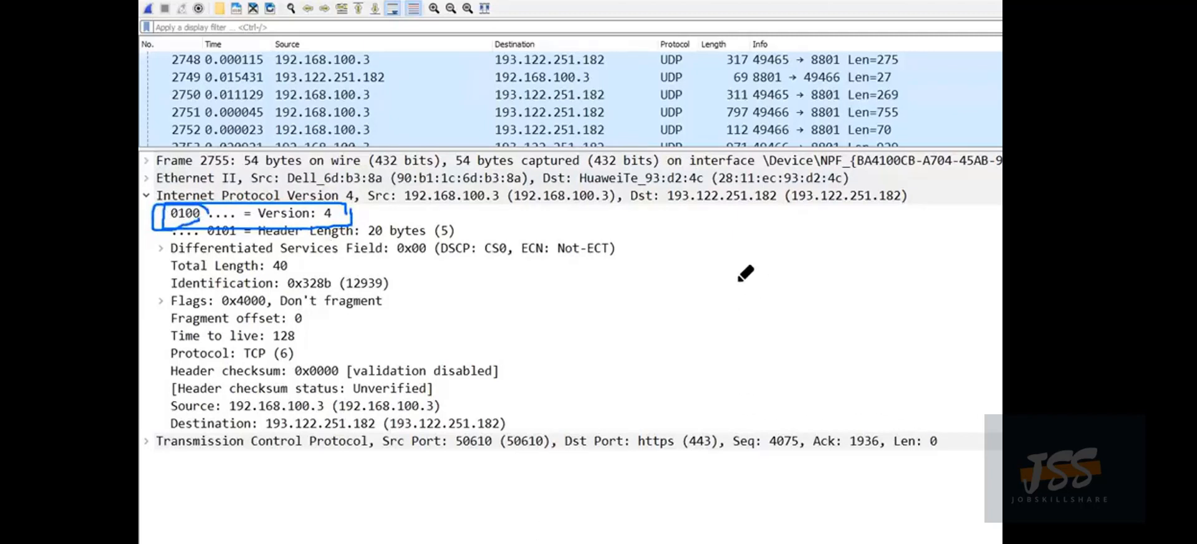
drag(739, 277, 781, 306)
mouse_move(801, 276)
mouse_down()
mouse_move(799, 294)
mouse_move(829, 264)
mouse_up()
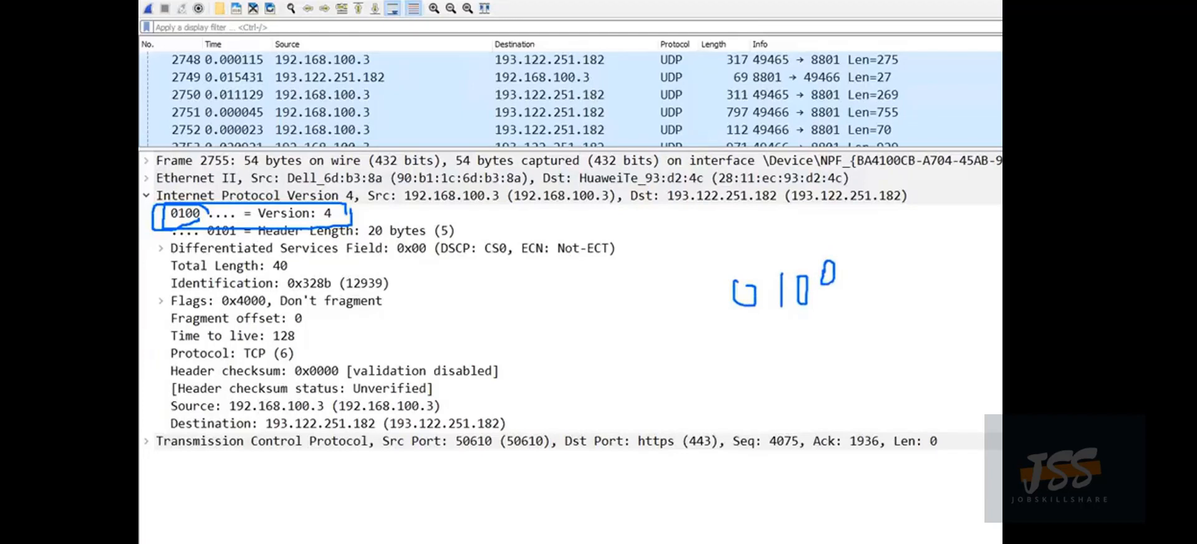
Change the pen colour to red, write the place values 8, 4, 2, 1 above "0100", and box the 4 column
click(943, 146)
mouse_move(825, 230)
mouse_down()
mouse_move(826, 246)
mouse_move(793, 256)
mouse_move(809, 258)
mouse_move(741, 264)
mouse_move(744, 286)
mouse_up()
mouse_move(781, 242)
mouse_down()
mouse_move(756, 245)
mouse_move(756, 287)
mouse_move(798, 318)
mouse_move(792, 250)
mouse_move(775, 248)
mouse_move(775, 264)
mouse_up()
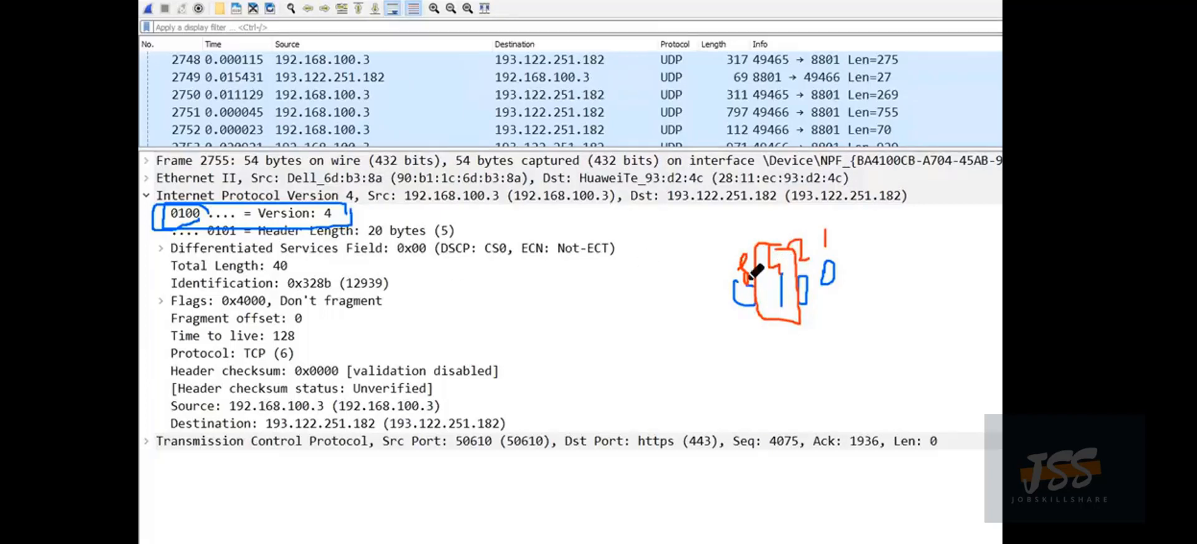
mouse_move(776, 243)
mouse_down()
mouse_move(765, 251)
mouse_move(778, 278)
mouse_move(784, 250)
mouse_up()
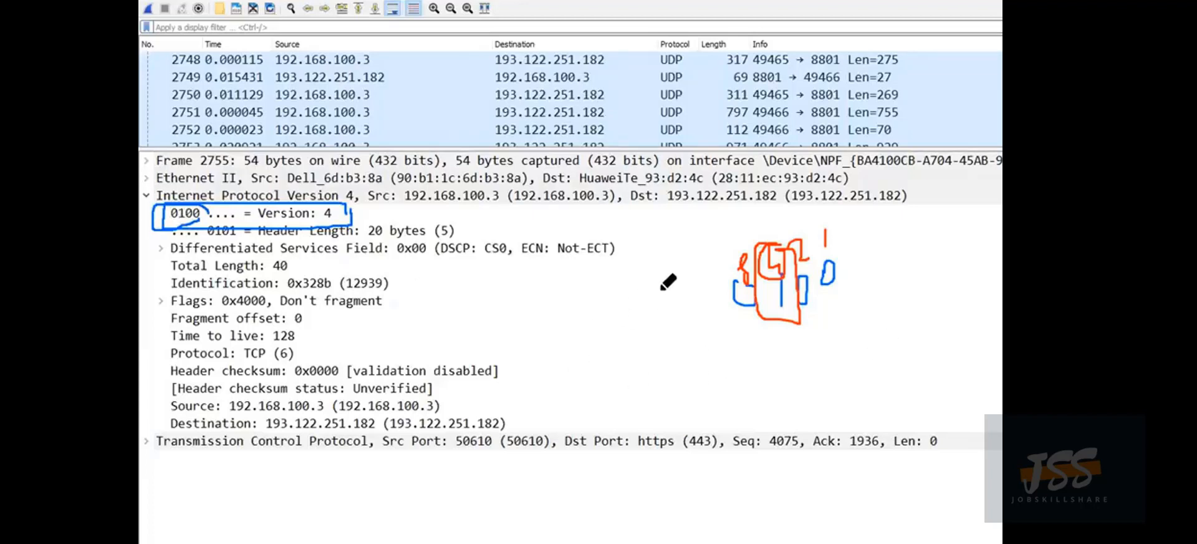
Write a second set of place values 8 4 2 1 in red, with the bits 0 1 1 0 in blue beneath
mouse_move(662, 291)
mouse_down()
mouse_move(661, 315)
mouse_move(646, 305)
mouse_move(644, 327)
mouse_move(607, 333)
mouse_up()
mouse_move(603, 318)
mouse_down()
mouse_move(604, 343)
mouse_move(557, 342)
mouse_up()
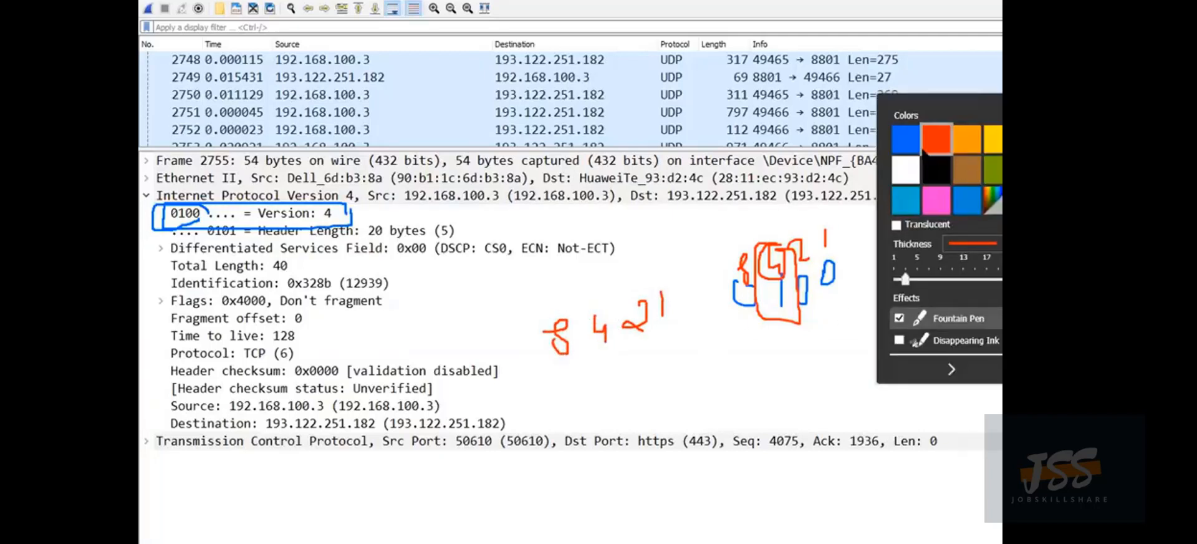
click(898, 135)
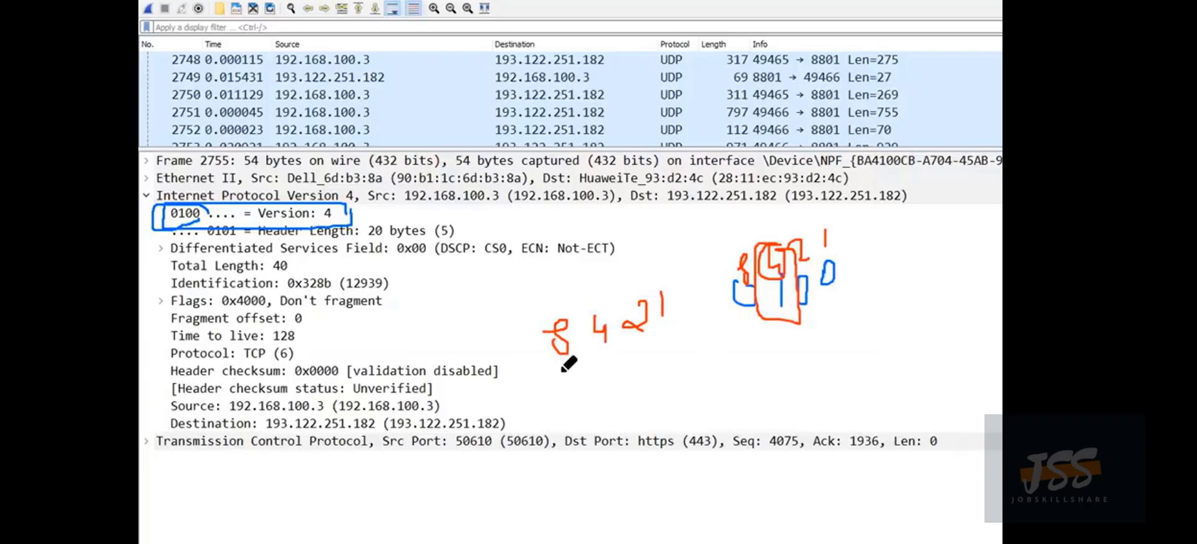
mouse_move(562, 377)
mouse_down()
mouse_move(578, 362)
mouse_move(563, 367)
mouse_move(606, 374)
mouse_up()
mouse_move(641, 340)
mouse_down()
mouse_move(640, 372)
mouse_move(606, 392)
mouse_up()
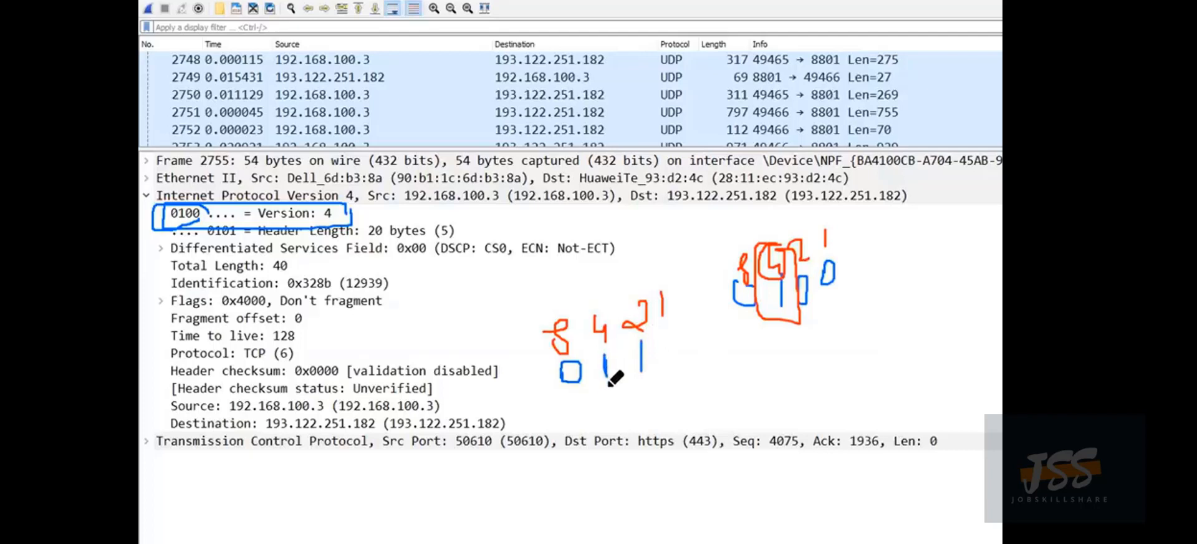
mouse_move(674, 346)
mouse_down()
mouse_move(662, 349)
mouse_move(682, 372)
mouse_move(678, 346)
mouse_up()
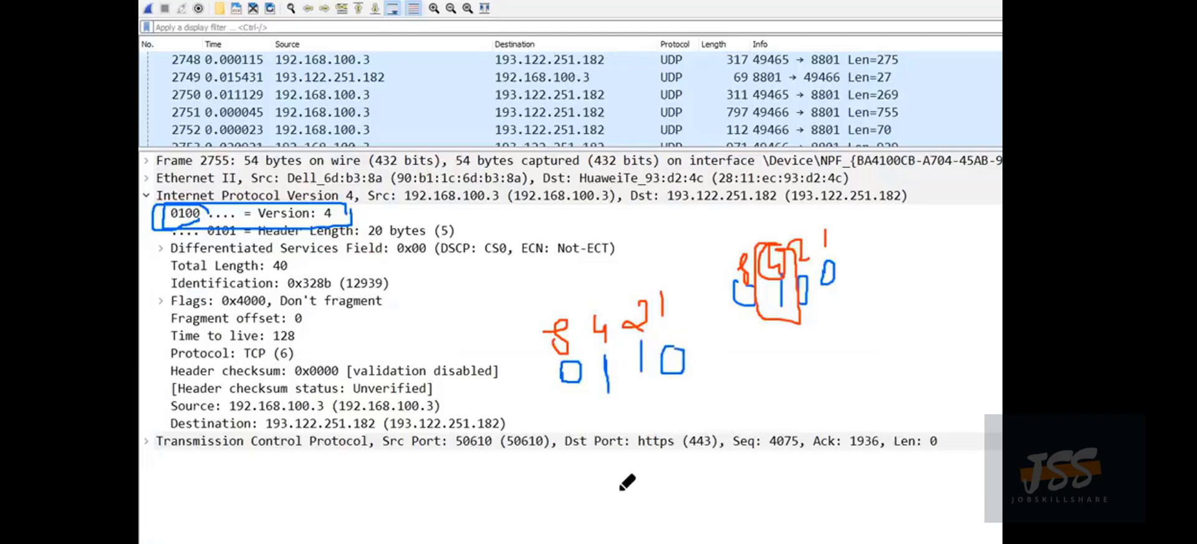
Write "0110" in blue below the packet details and repeat the bits 0 1 1 0 under the second place-value set
mouse_move(589, 493)
mouse_down()
mouse_move(566, 507)
mouse_move(558, 492)
mouse_move(625, 518)
mouse_up()
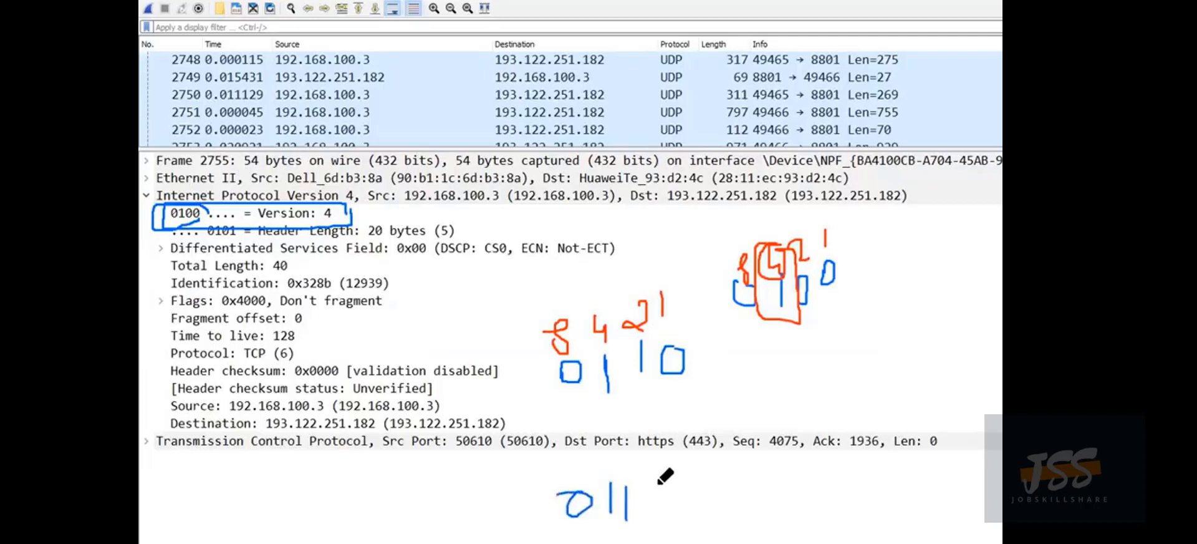
drag(645, 485, 644, 515)
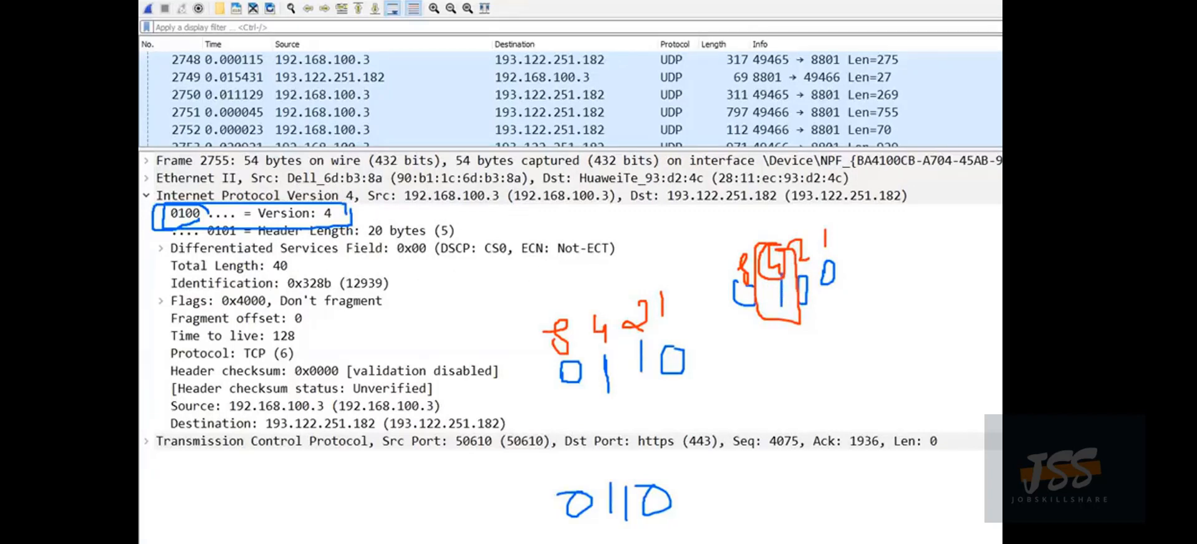
mouse_move(617, 399)
mouse_down()
mouse_move(616, 439)
mouse_move(640, 400)
mouse_move(641, 432)
mouse_up()
mouse_move(686, 400)
mouse_down()
mouse_move(679, 411)
mouse_move(701, 406)
mouse_move(685, 402)
mouse_up()
mouse_move(580, 416)
mouse_down()
mouse_move(575, 437)
mouse_move(583, 423)
mouse_up()
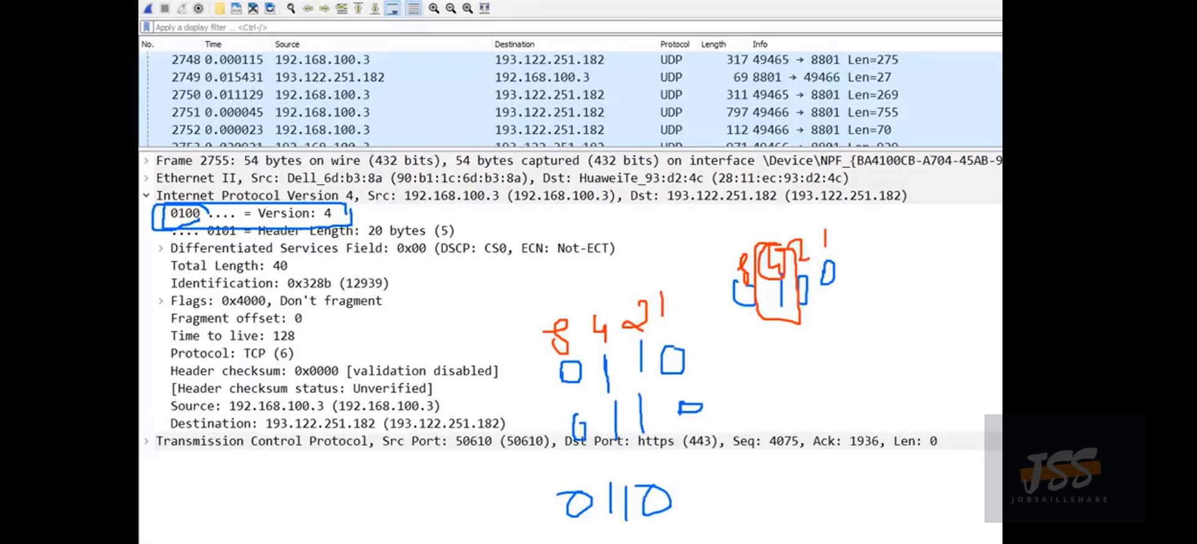
Clear the annotations and switch to PowerPoint's "IPV4 Header & Wireshark Demo" slide to compare it with the captured IPv4 fields
key(e)
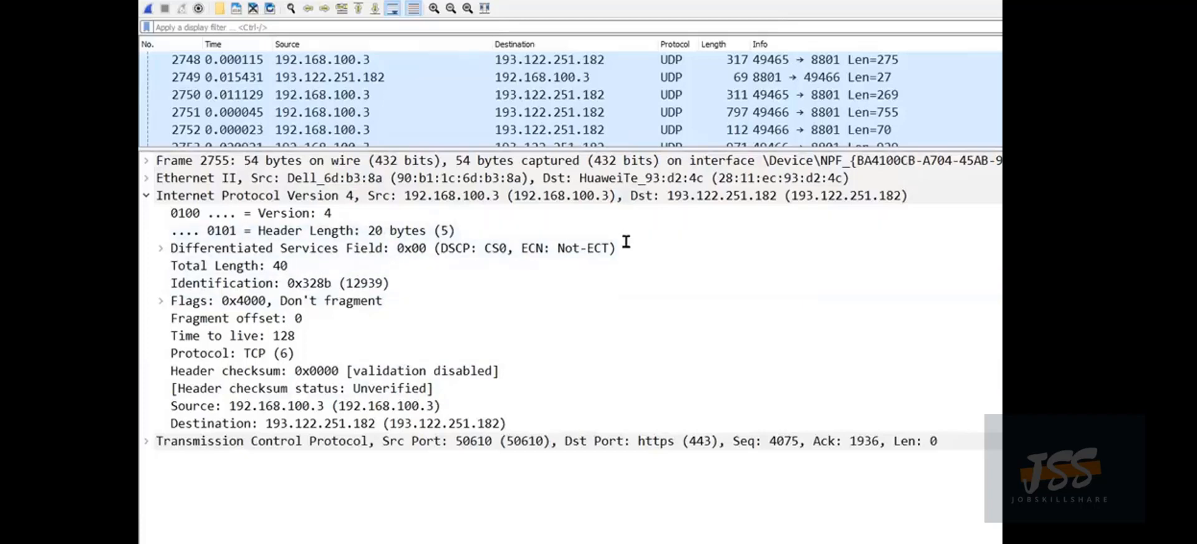
key(alt+Tab)
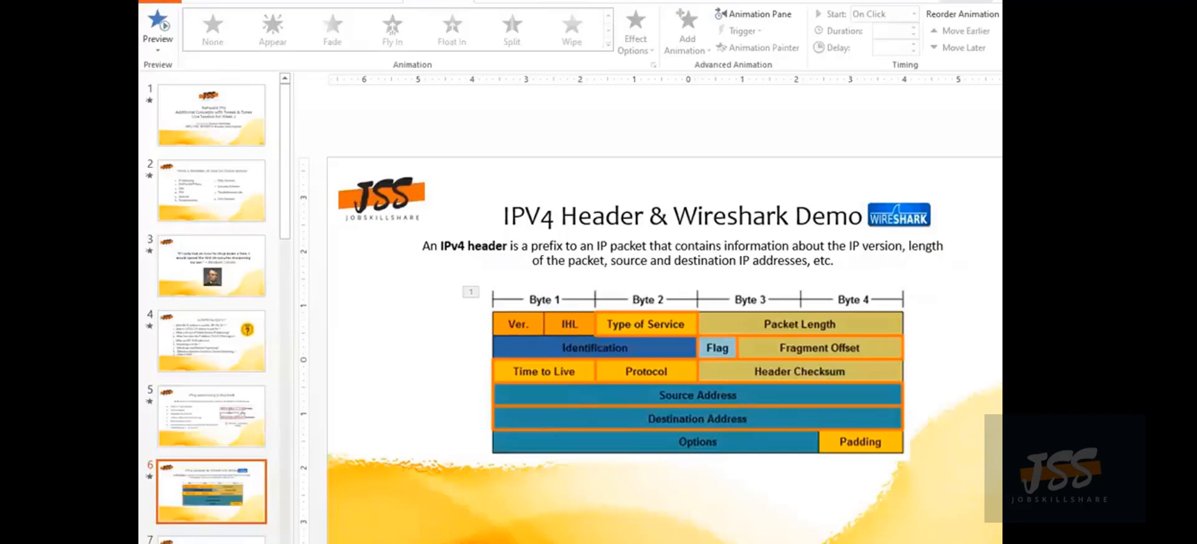
key(alt+Tab)
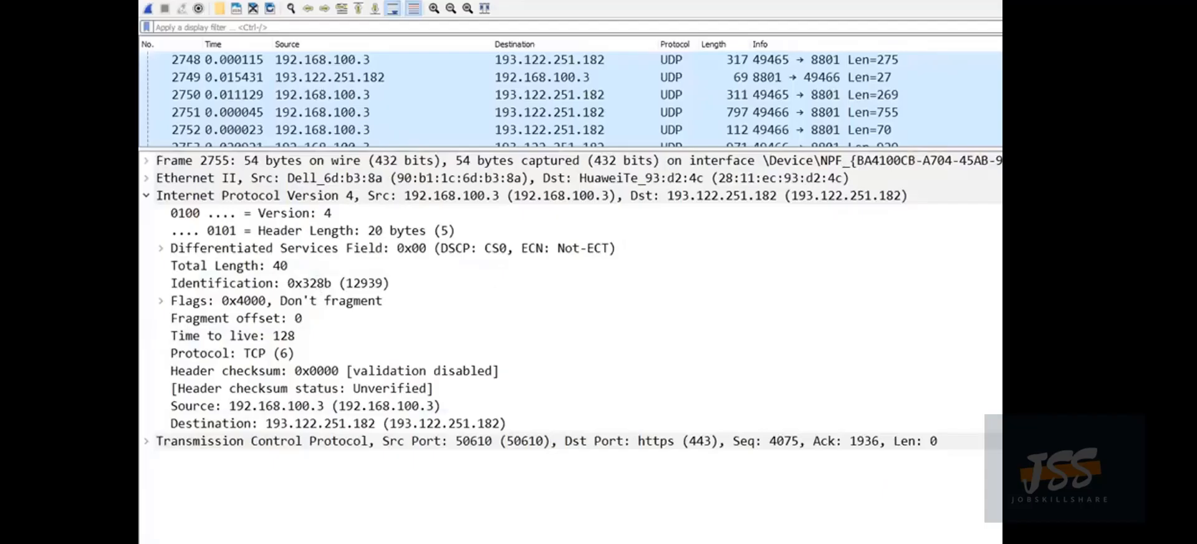
key(alt+Tab)
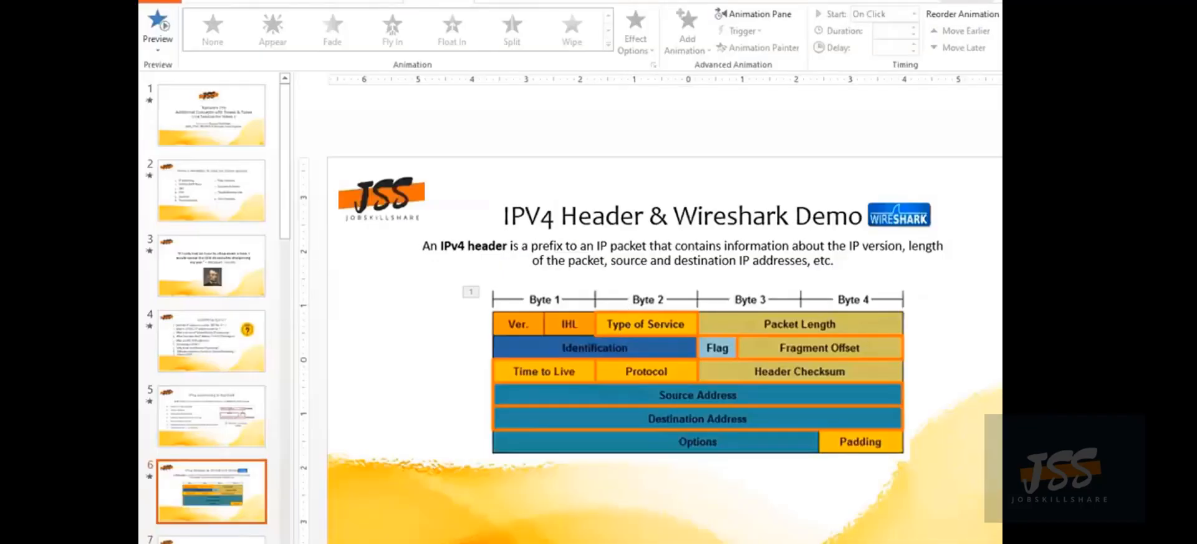
Switch back to Wireshark, box the Differentiated Services Field line, and lead a line from it to a handwritten "DSC"
key(alt+Tab)
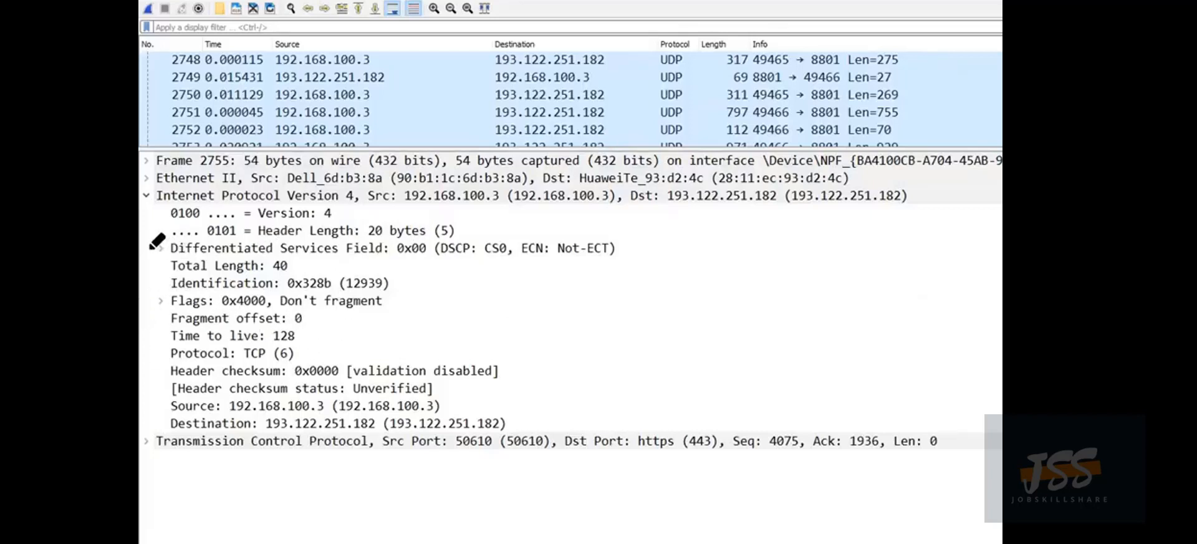
mouse_move(154, 237)
mouse_down()
mouse_move(660, 229)
mouse_move(551, 261)
mouse_move(154, 266)
mouse_up()
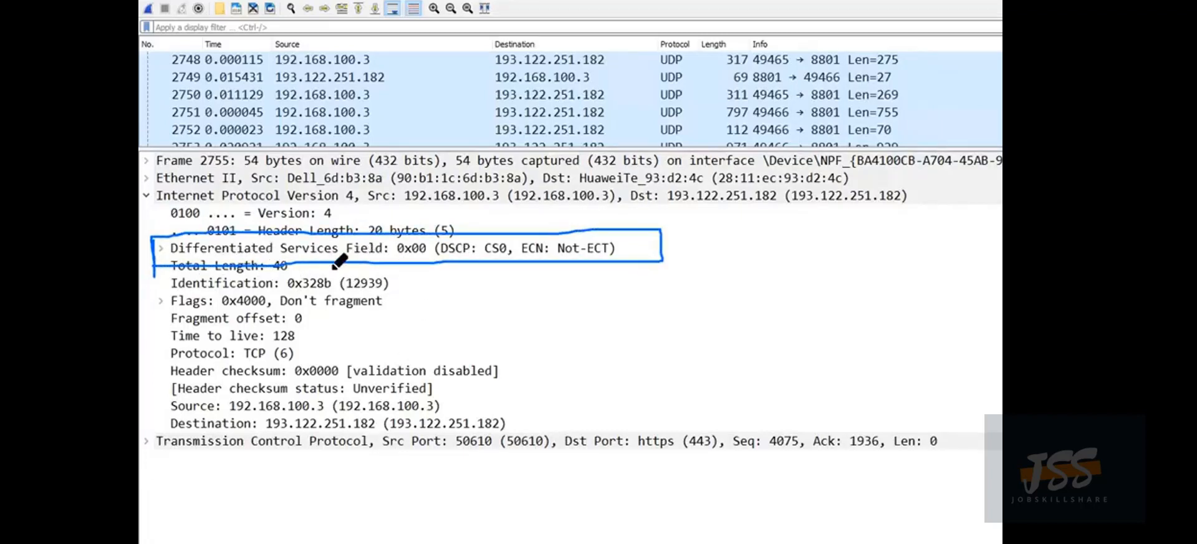
drag(346, 257, 512, 300)
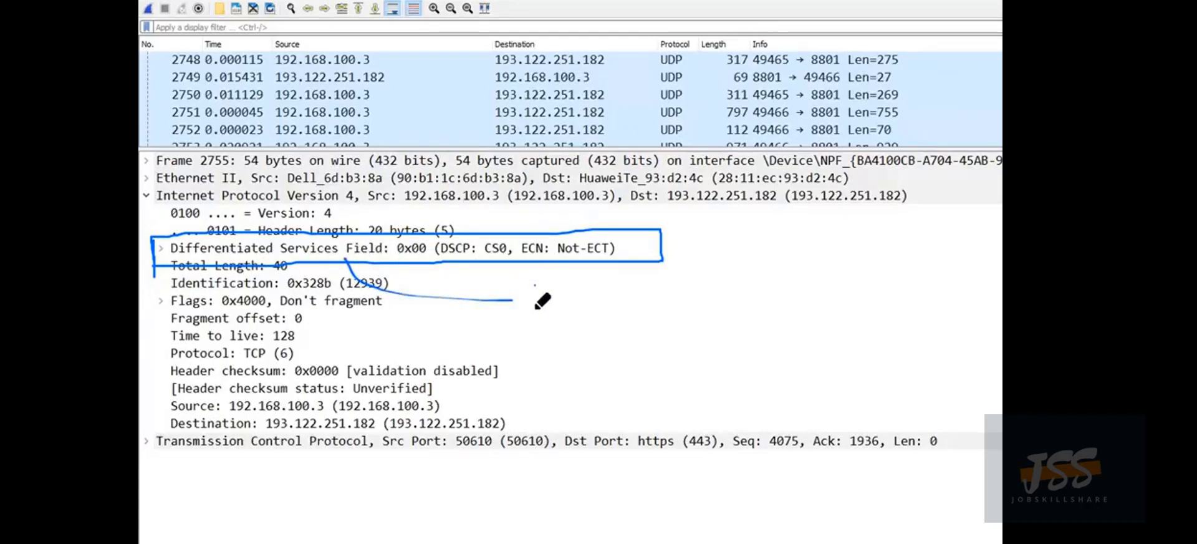
drag(534, 288, 546, 318)
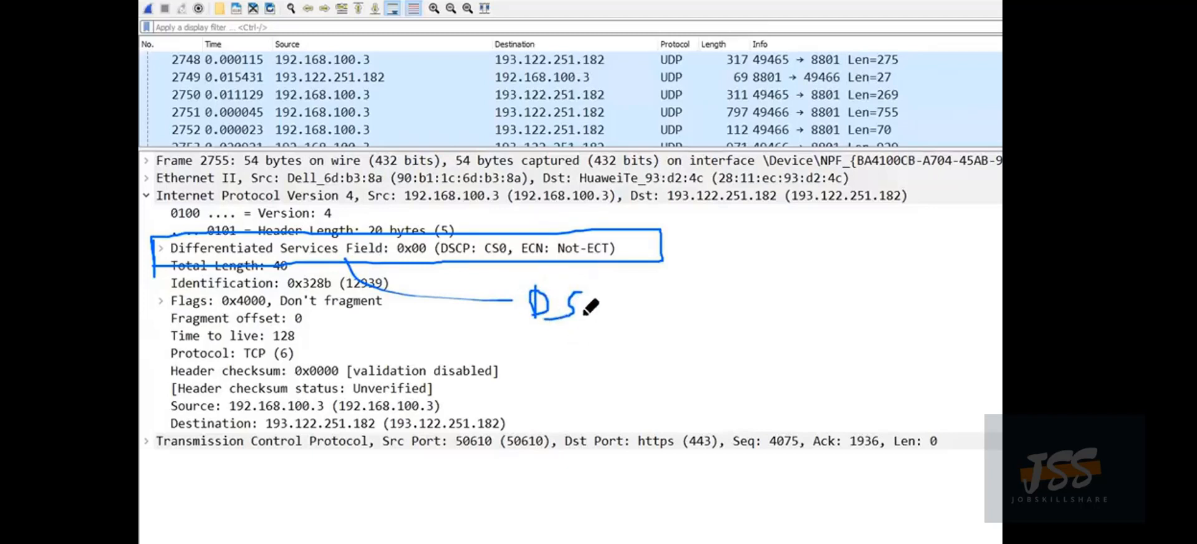
drag(602, 297, 587, 317)
Write "QoS" and "COS" beside the boxed Differentiated Services Field, then clear all annotations
mouse_move(692, 248)
mouse_down()
mouse_move(703, 237)
mouse_move(742, 287)
mouse_up()
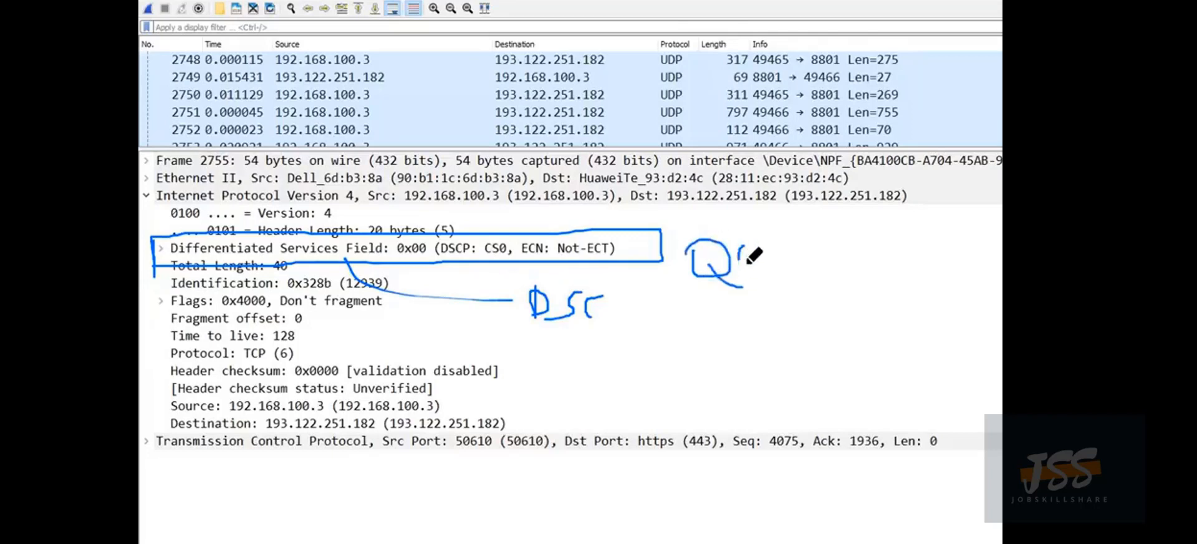
mouse_move(745, 246)
mouse_down()
mouse_move(773, 250)
mouse_move(758, 256)
mouse_up()
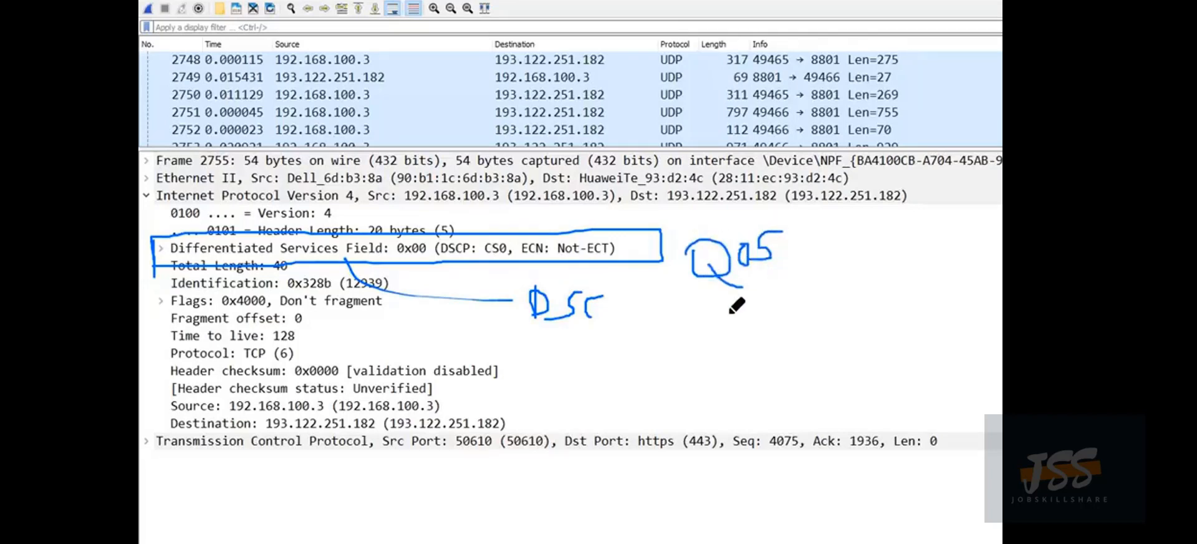
mouse_move(742, 303)
mouse_down()
mouse_move(723, 333)
mouse_move(743, 334)
mouse_up()
mouse_move(741, 304)
mouse_down()
mouse_move(747, 319)
mouse_move(752, 296)
mouse_move(769, 306)
mouse_move(761, 320)
mouse_up()
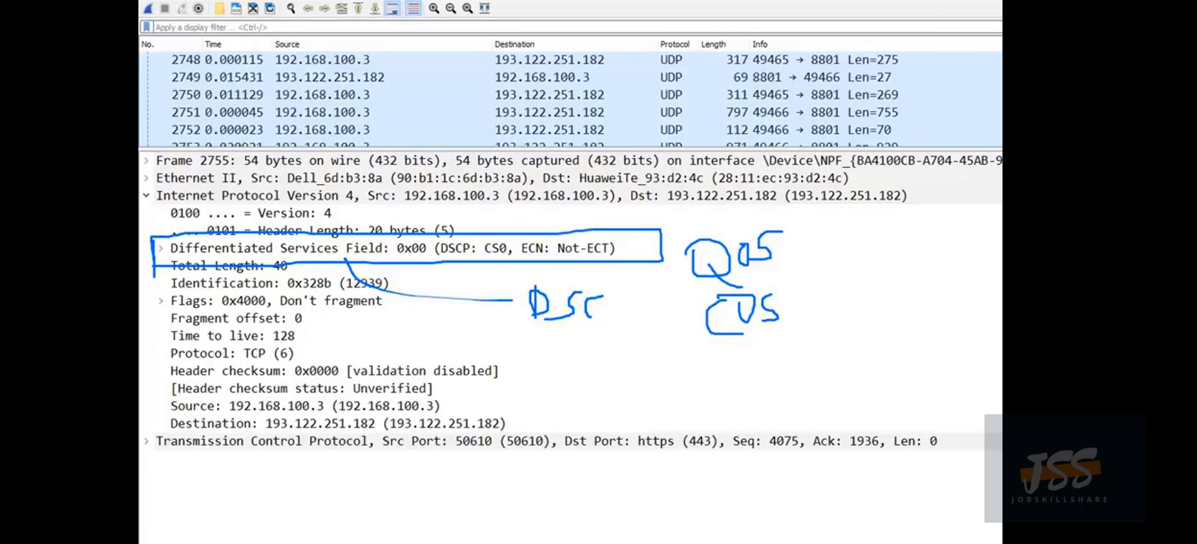
key(Escape)
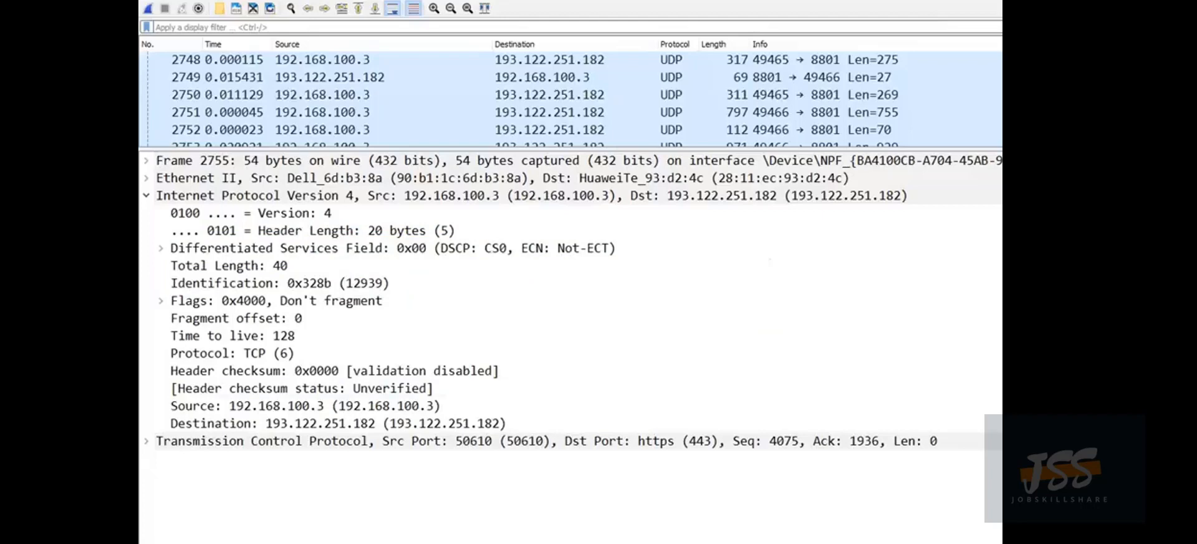
Compare the IPv4 fields with the PowerPoint header slide and box the Total Length line in Wireshark
key(alt+Tab)
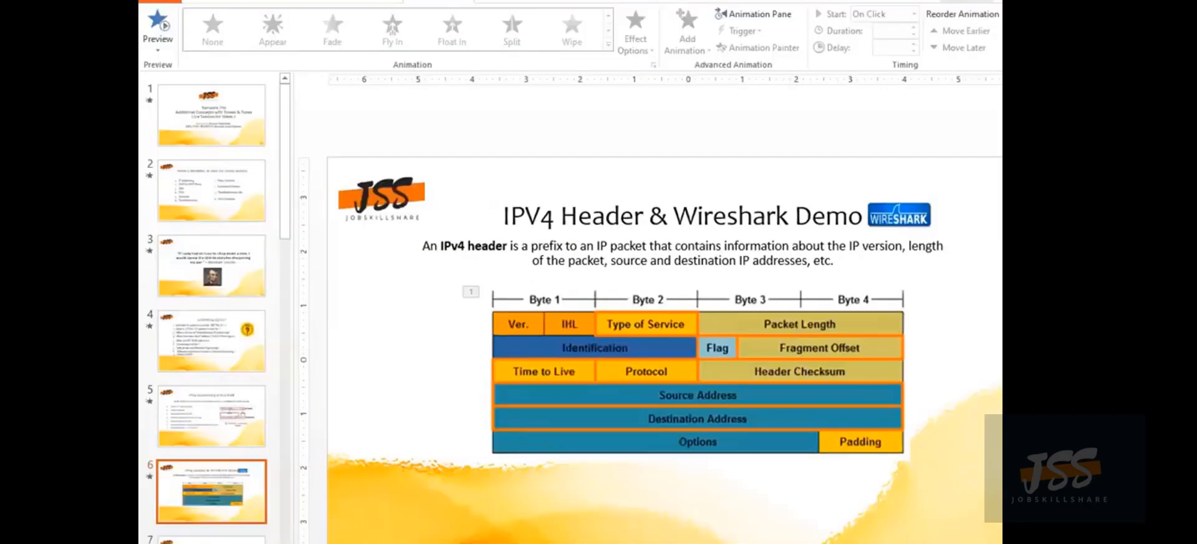
key(alt+Tab)
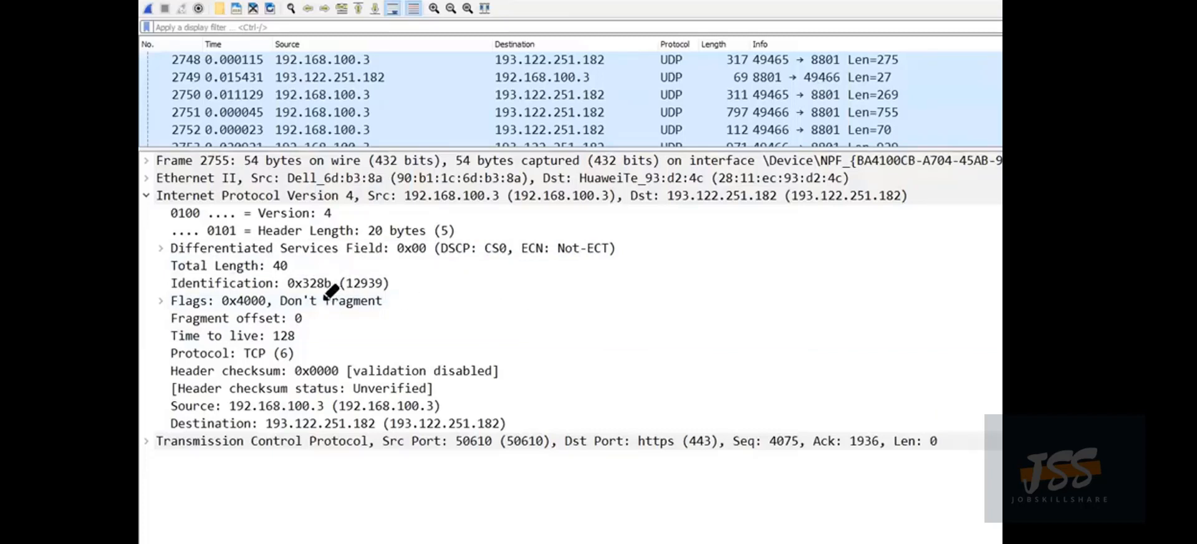
mouse_move(294, 257)
mouse_down()
mouse_move(292, 274)
mouse_move(160, 253)
mouse_move(158, 270)
mouse_move(294, 269)
mouse_up()
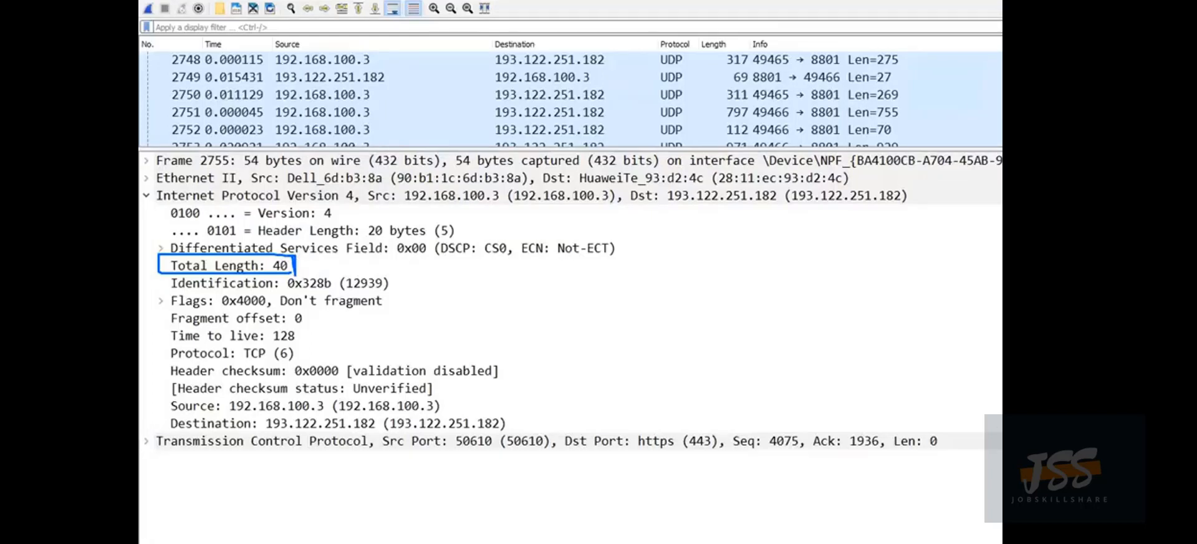
key(alt+Tab)
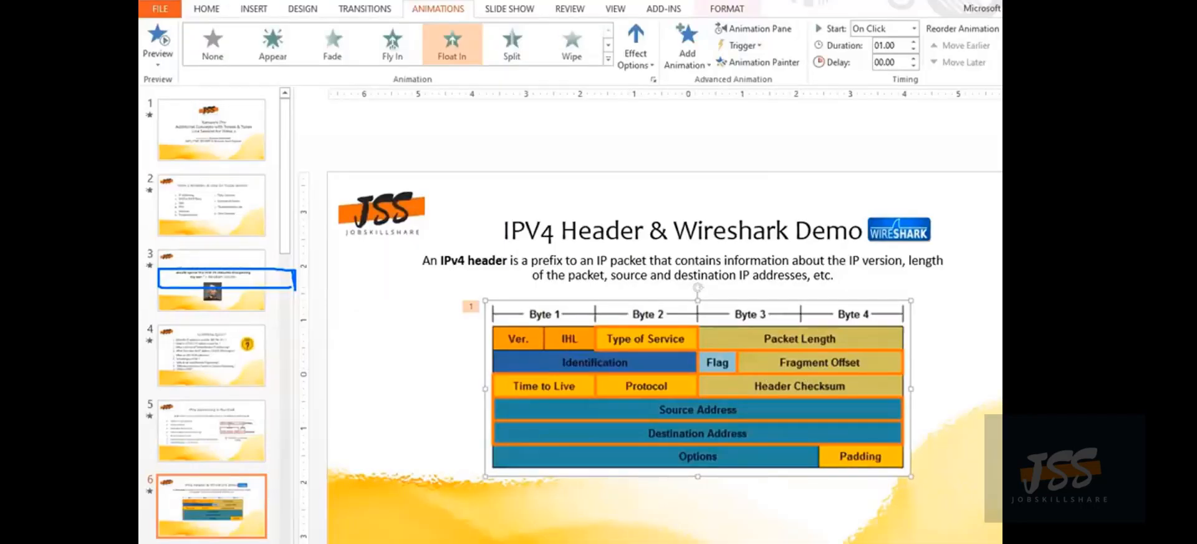
key(alt+Tab)
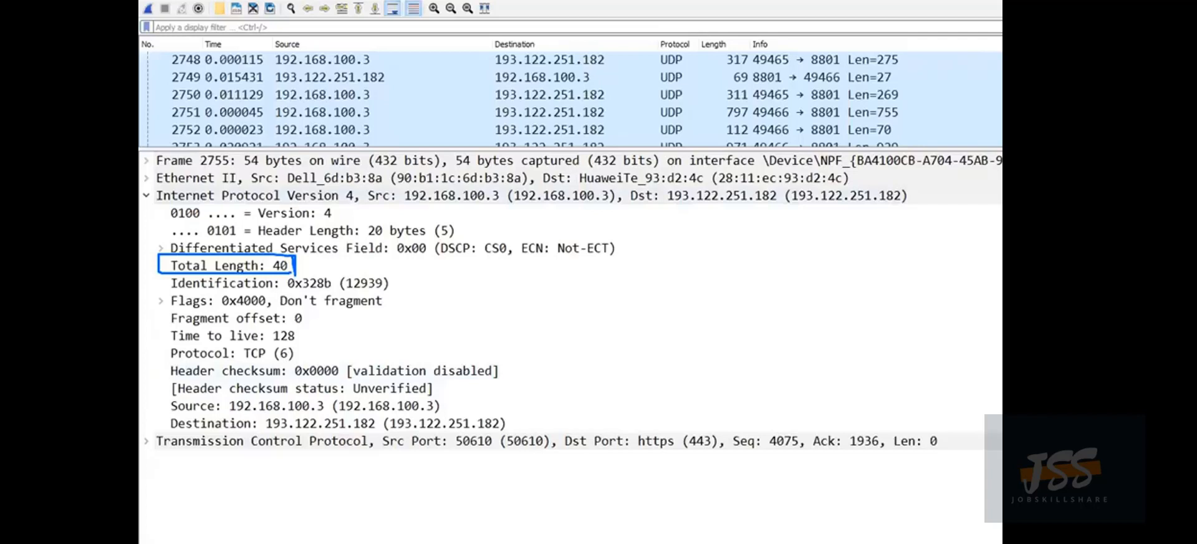
drag(167, 281, 155, 373)
mouse_move(293, 269)
mouse_down()
mouse_move(409, 293)
mouse_move(221, 314)
mouse_up()
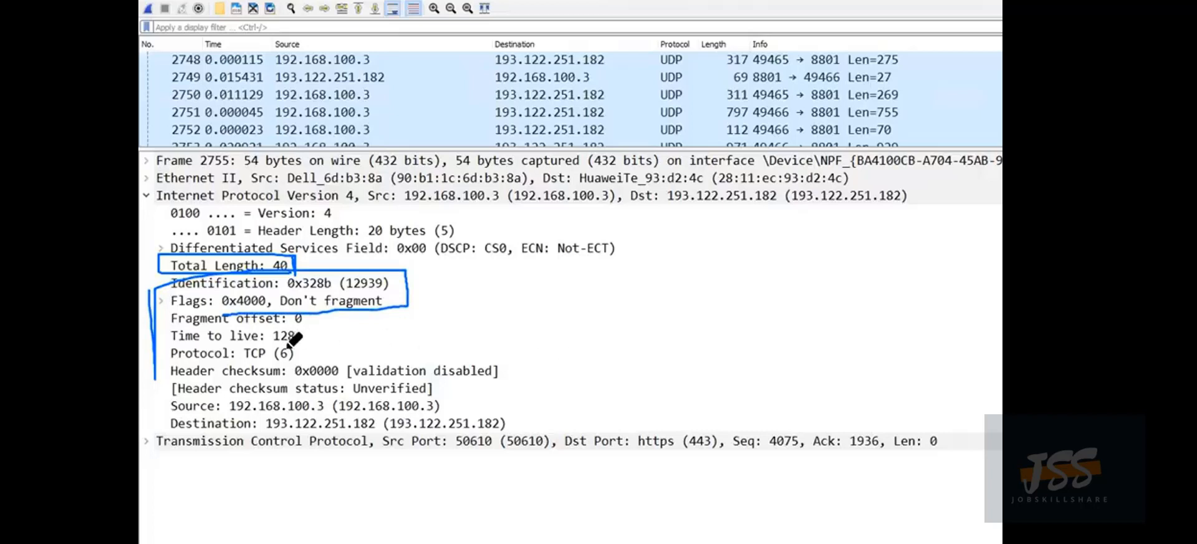
key(ctrl+z)
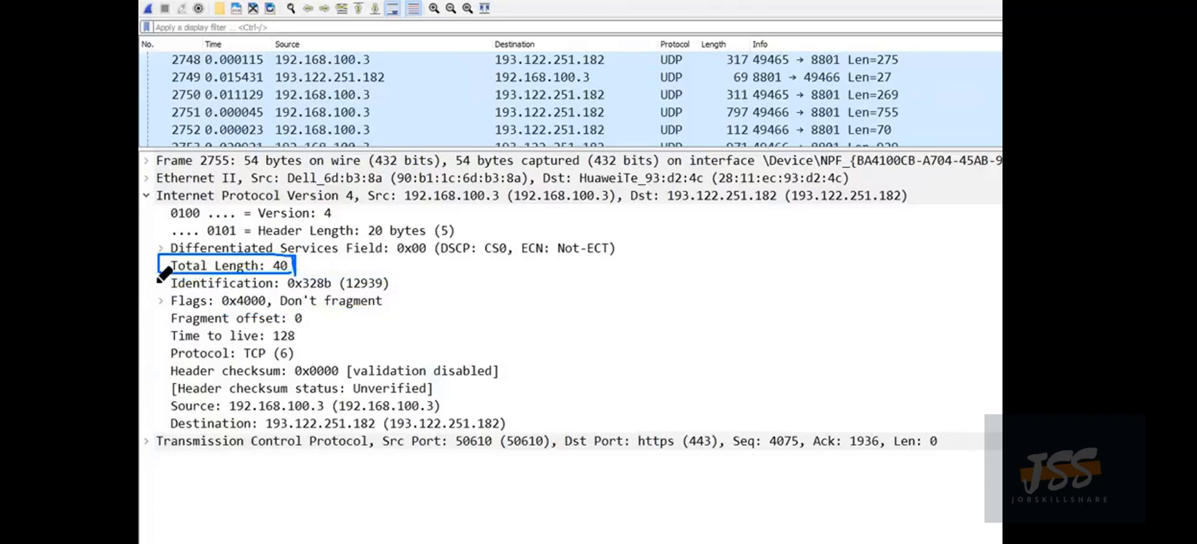
Box the Identification, Flags and Fragment offset lines together, and draw an arrow from Time to live to a handwritten 128
mouse_move(159, 281)
mouse_down()
mouse_move(159, 333)
mouse_move(305, 326)
mouse_move(403, 283)
mouse_move(193, 273)
mouse_move(156, 285)
mouse_up()
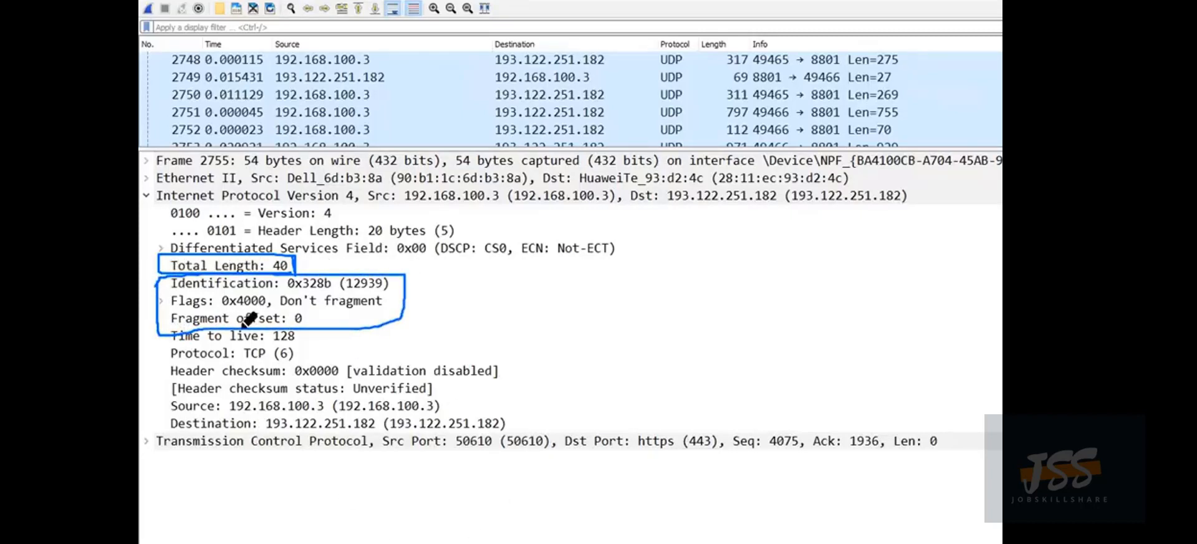
mouse_move(297, 335)
mouse_down()
mouse_move(443, 332)
mouse_move(428, 349)
mouse_move(485, 349)
mouse_up()
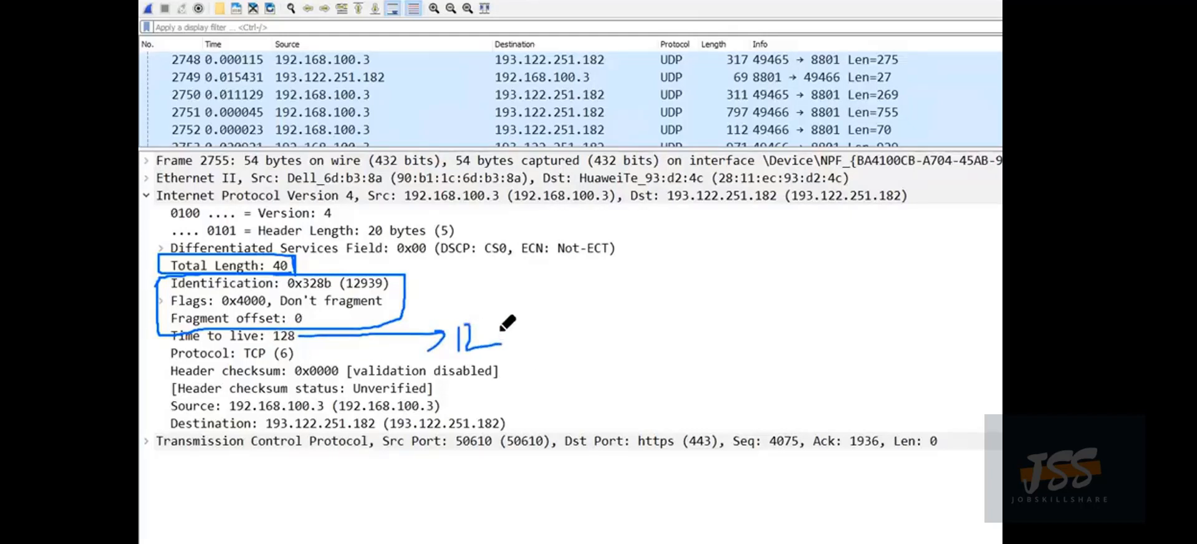
mouse_move(498, 313)
mouse_down()
mouse_move(492, 331)
mouse_move(506, 346)
mouse_move(576, 314)
mouse_move(579, 324)
mouse_up()
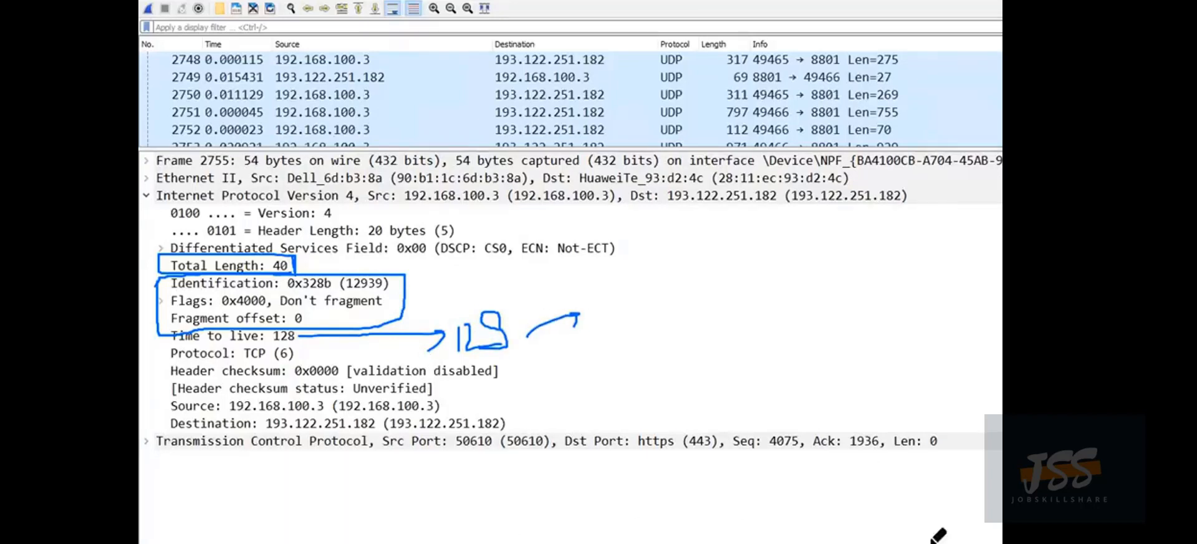
Box the Protocol line, link it to a handwritten "TCP", and check the Protocol field on the PowerPoint header slide
mouse_move(307, 368)
mouse_down()
mouse_move(308, 345)
mouse_move(163, 344)
mouse_move(161, 365)
mouse_move(309, 354)
mouse_move(439, 510)
mouse_move(508, 518)
mouse_up()
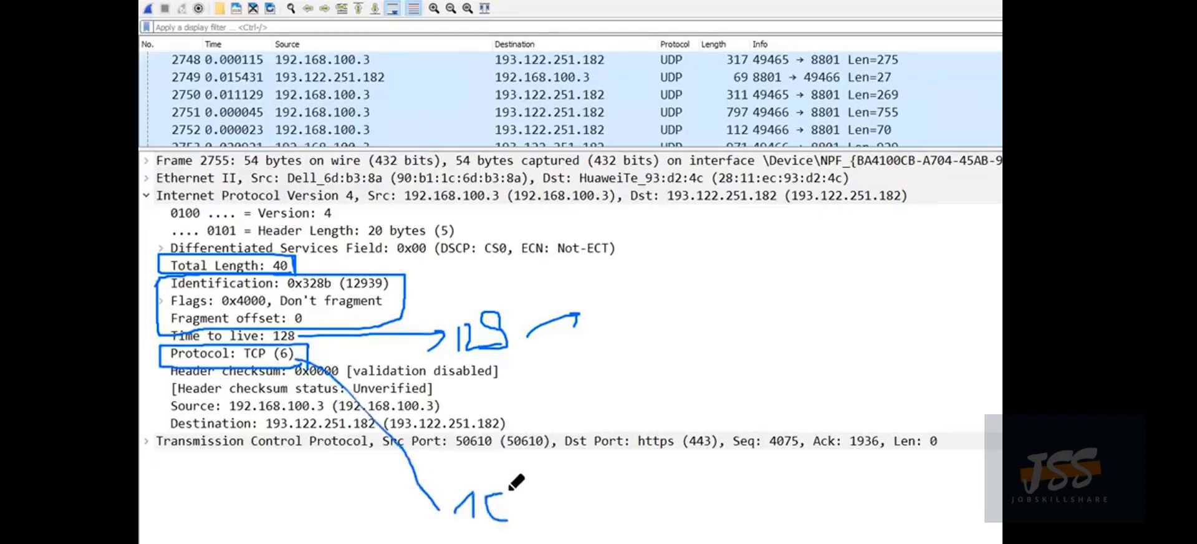
mouse_move(507, 462)
mouse_down()
mouse_move(511, 498)
mouse_move(508, 464)
mouse_up()
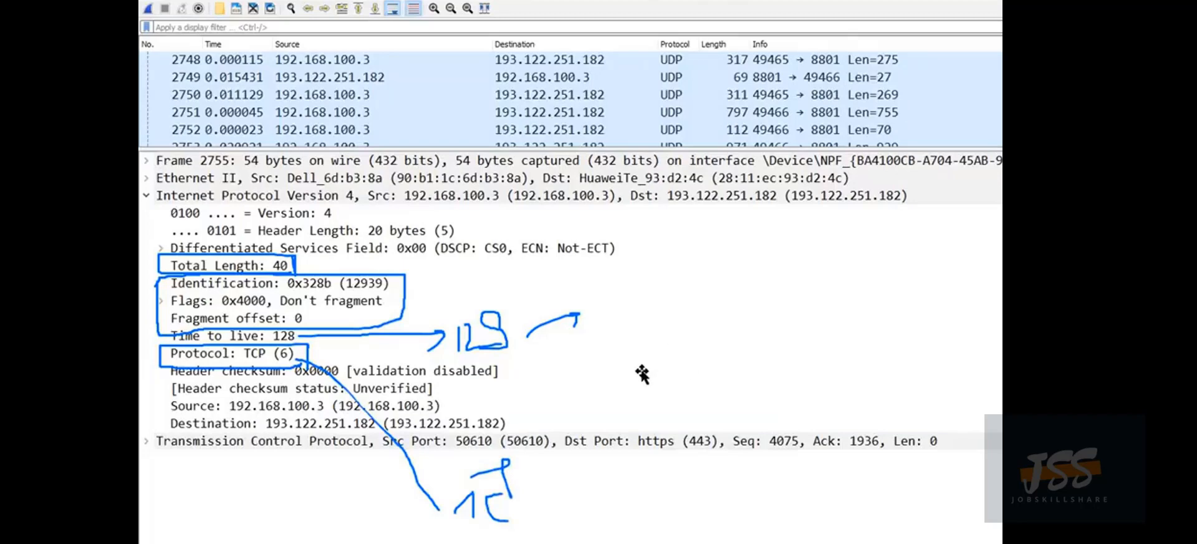
key(alt+Tab)
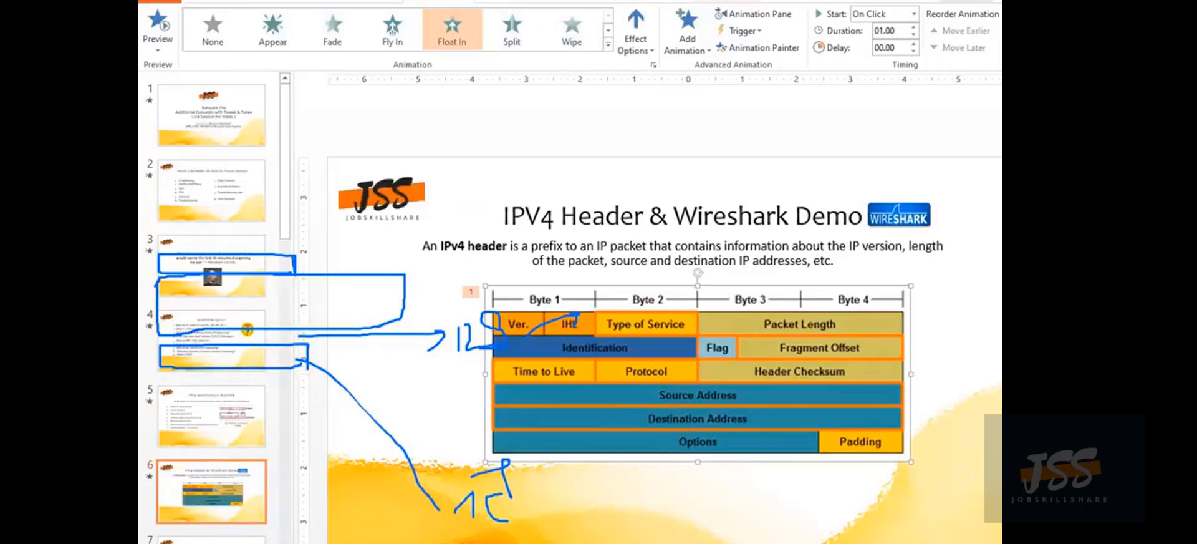
key(alt+Tab)
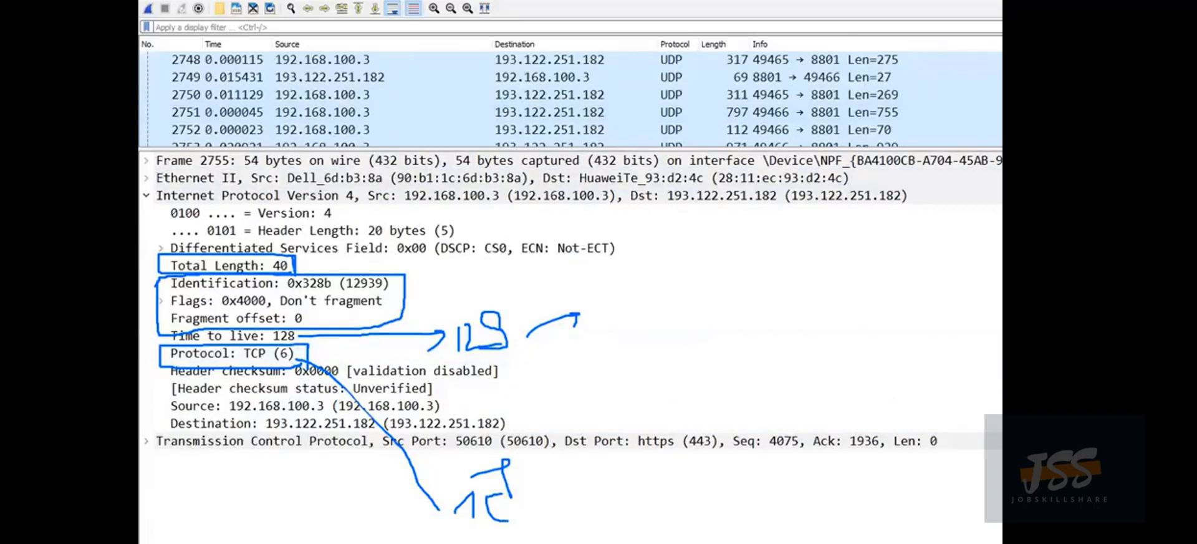
Clear the annotations, circle the TCP protocol number with an arrow to a boxed 6, and clear these marks too
click(975, 40)
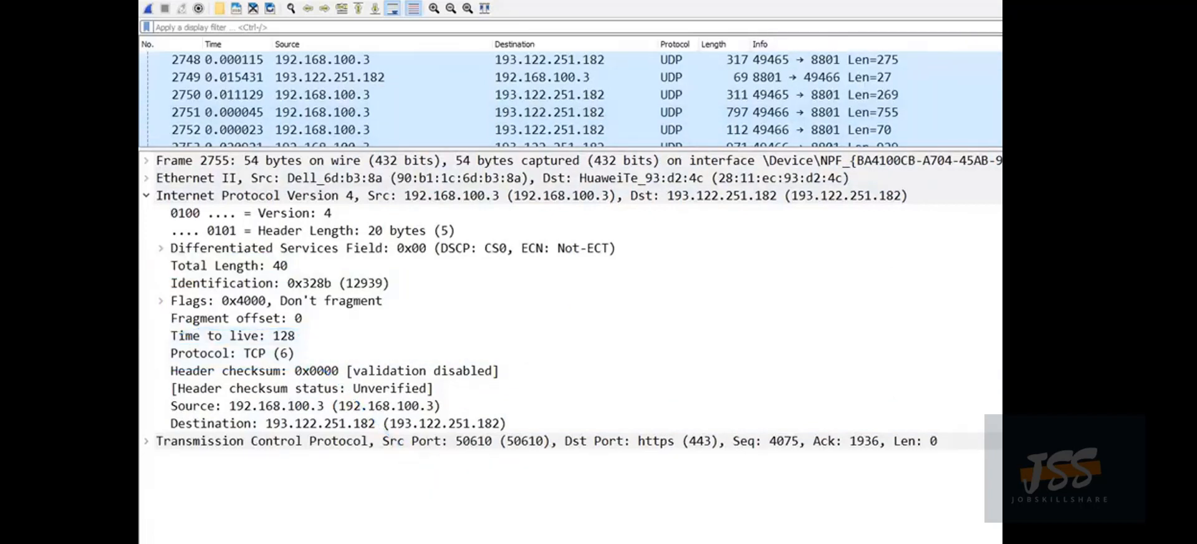
mouse_move(291, 342)
mouse_down()
mouse_move(292, 362)
mouse_move(290, 339)
mouse_move(339, 333)
mouse_move(344, 350)
mouse_move(375, 335)
mouse_move(363, 334)
mouse_move(359, 307)
mouse_move(351, 328)
mouse_move(368, 349)
mouse_move(383, 328)
mouse_move(373, 310)
mouse_up()
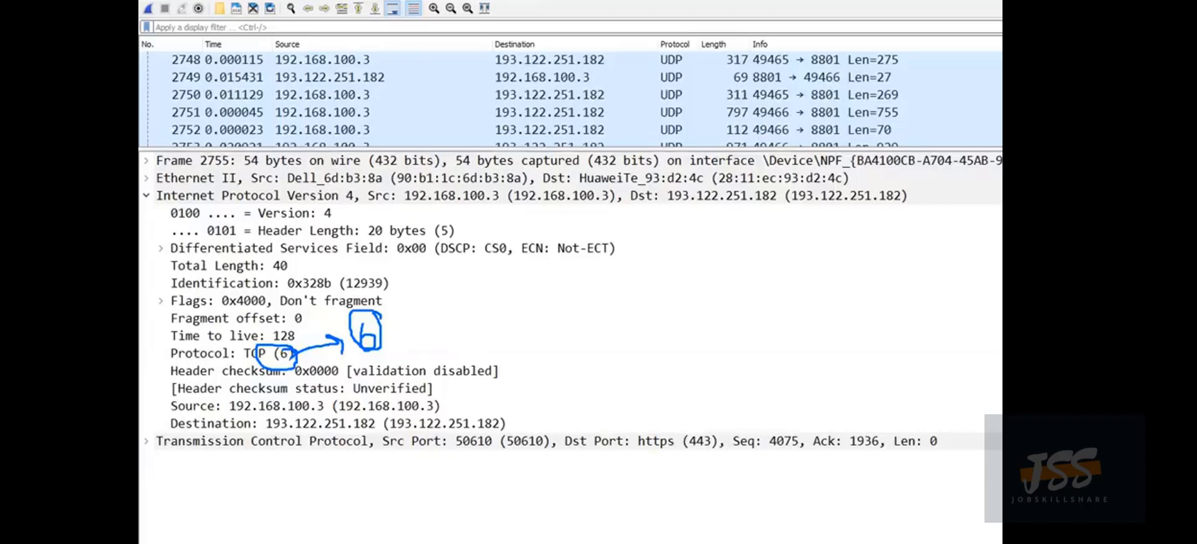
click(642, 38)
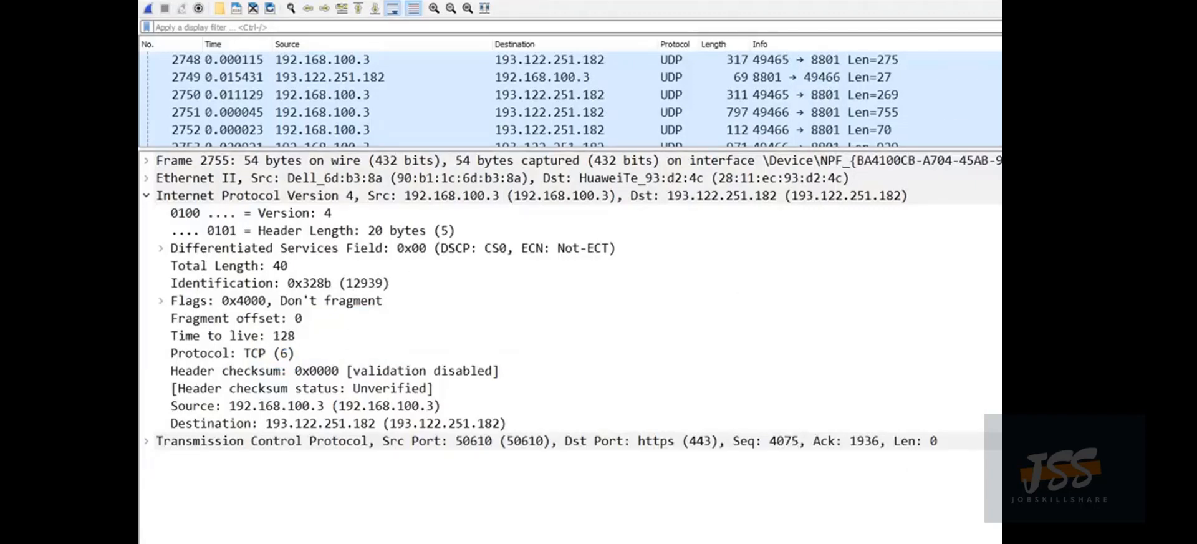
Select UDP packet 2751 and write "6 (TCP)" with "17" beneath it beside the packet details
click(642, 114)
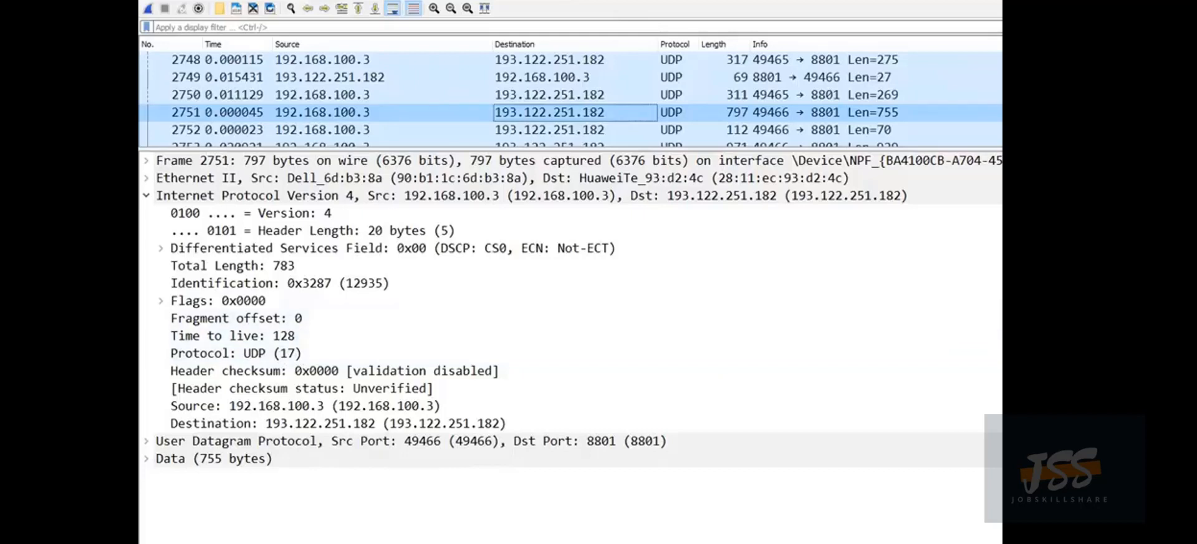
mouse_move(605, 285)
mouse_down()
mouse_move(589, 350)
mouse_move(649, 356)
mouse_up()
mouse_move(653, 309)
mouse_down()
mouse_move(673, 288)
mouse_move(723, 282)
mouse_move(734, 324)
mouse_move(726, 298)
mouse_up()
mouse_move(735, 252)
mouse_down()
mouse_move(776, 274)
mouse_move(771, 315)
mouse_up()
drag(589, 388, 606, 430)
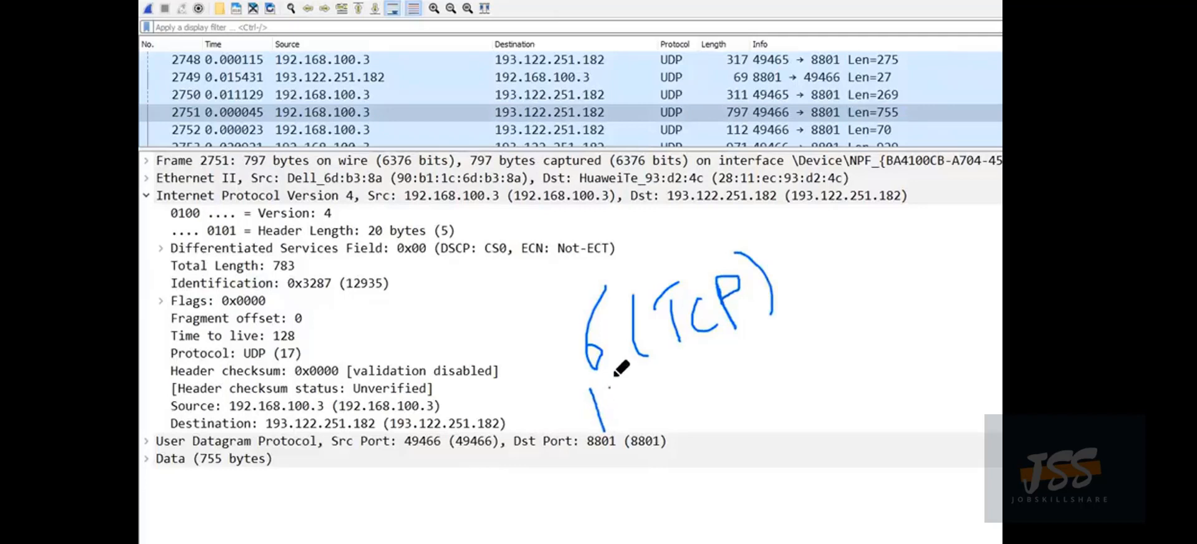
mouse_move(617, 377)
mouse_down()
mouse_move(643, 376)
mouse_move(644, 419)
mouse_move(625, 400)
mouse_move(651, 403)
mouse_up()
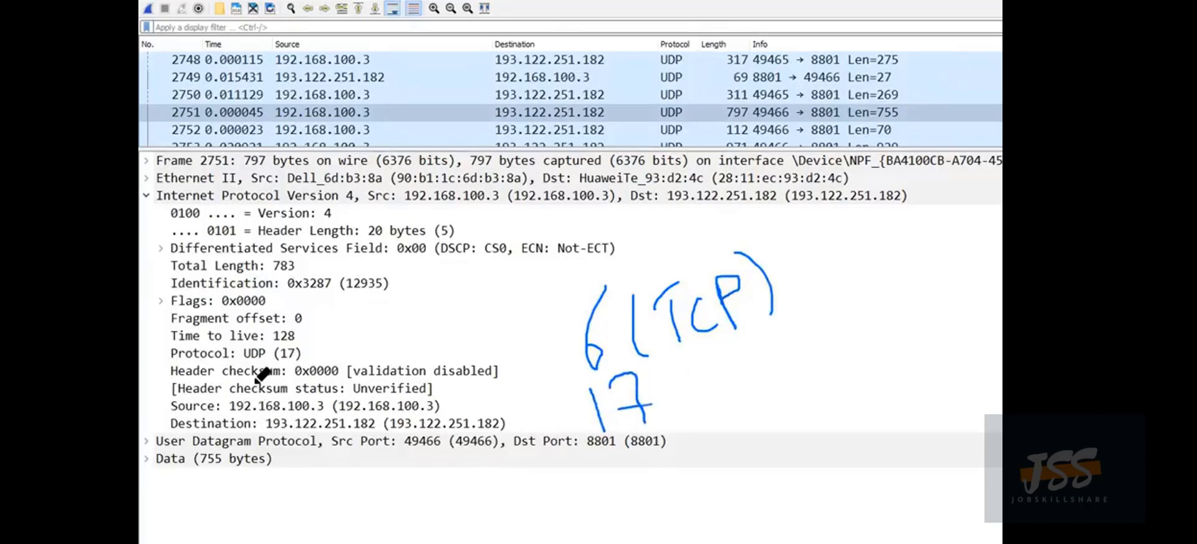
Mark the UDP protocol number, draw an arrow from it to a handwritten 17, and write 6 beside that
mouse_move(257, 357)
mouse_down()
mouse_move(241, 345)
mouse_move(307, 342)
mouse_move(270, 331)
mouse_move(295, 369)
mouse_move(307, 340)
mouse_move(372, 309)
mouse_move(355, 326)
mouse_up()
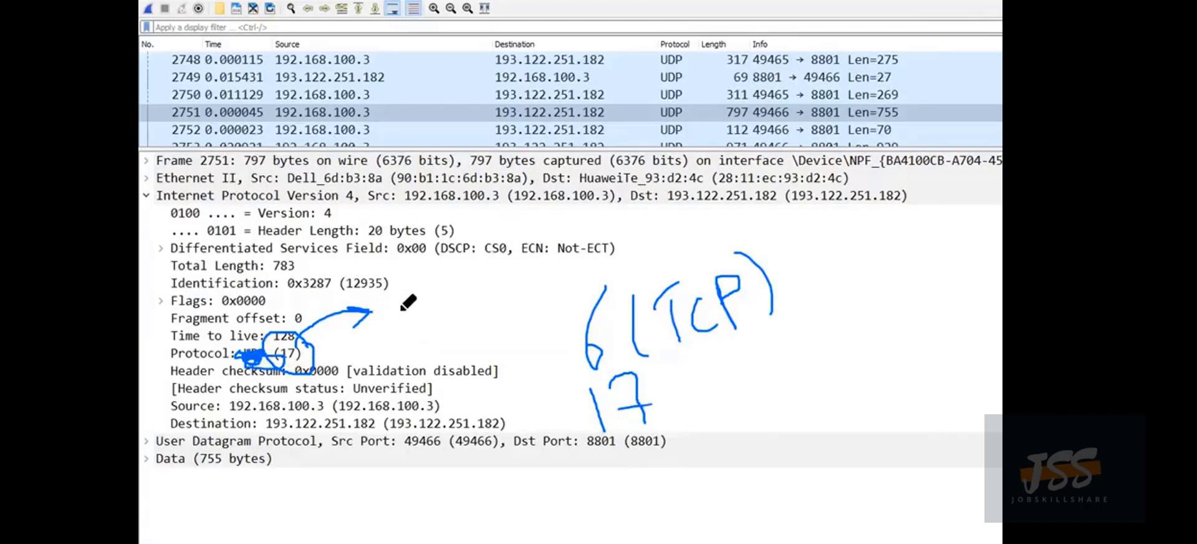
mouse_move(409, 292)
mouse_down()
mouse_move(409, 327)
mouse_move(443, 334)
mouse_move(433, 319)
mouse_up()
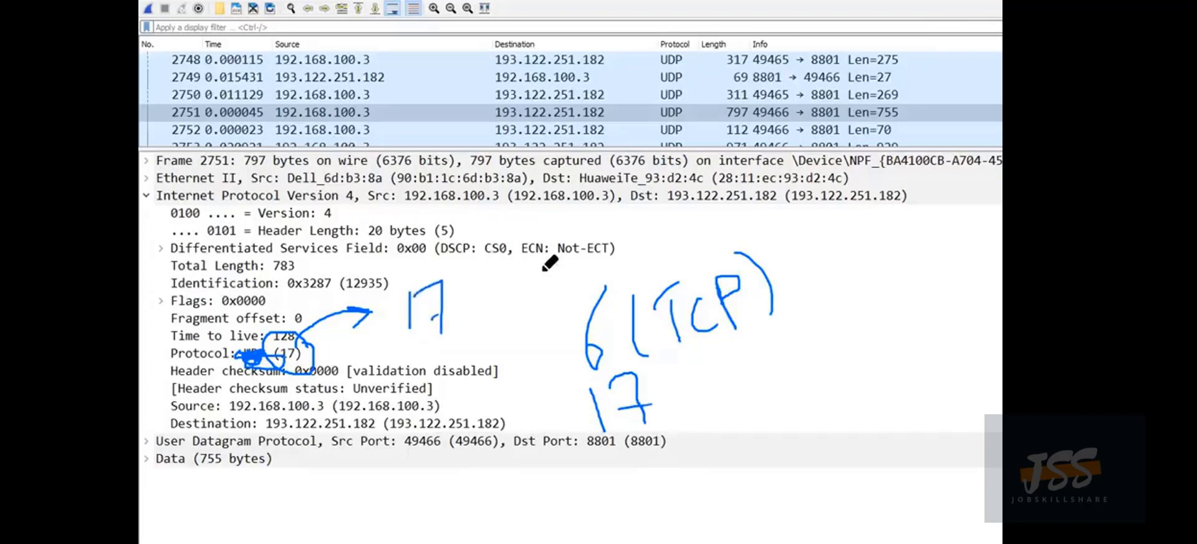
drag(513, 269, 499, 314)
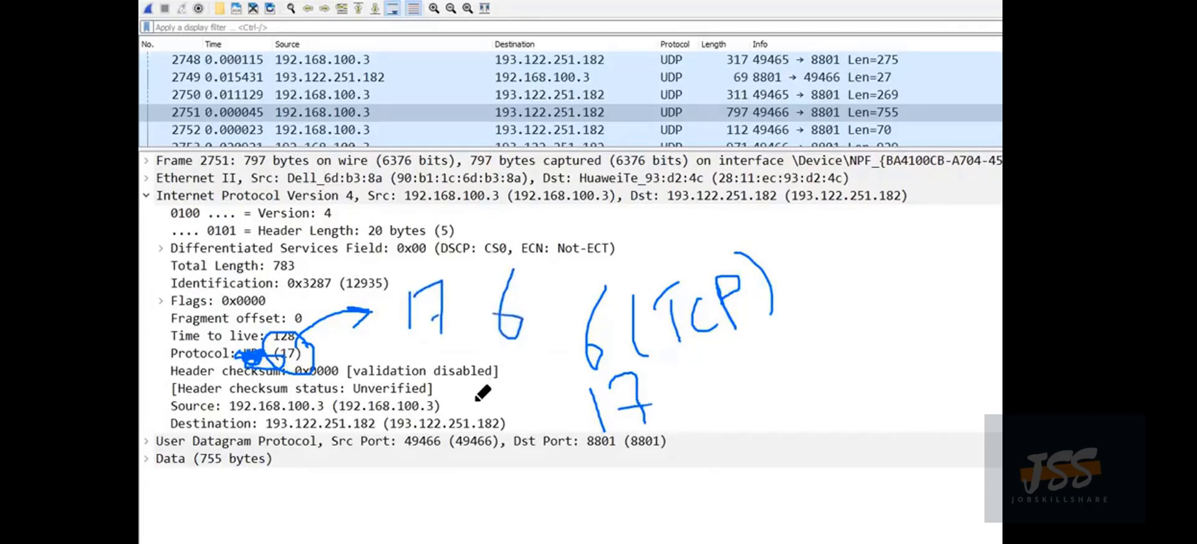
Write the port numbers 8080 and 443 beside "6 (TCP)" and circle 443
mouse_move(841, 266)
mouse_down()
mouse_move(868, 302)
mouse_move(881, 301)
mouse_move(877, 288)
mouse_move(901, 308)
mouse_up()
drag(927, 265, 933, 301)
drag(830, 367, 890, 386)
mouse_move(891, 347)
mouse_down()
mouse_move(920, 399)
mouse_move(889, 412)
mouse_up()
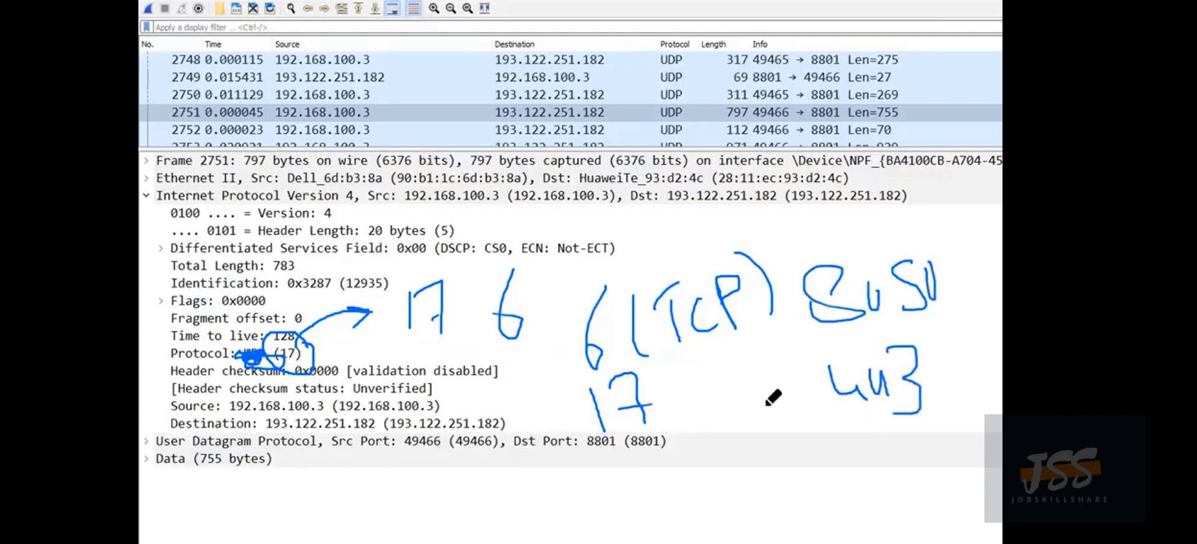
mouse_move(876, 335)
mouse_down()
mouse_move(888, 445)
mouse_move(949, 342)
mouse_up()
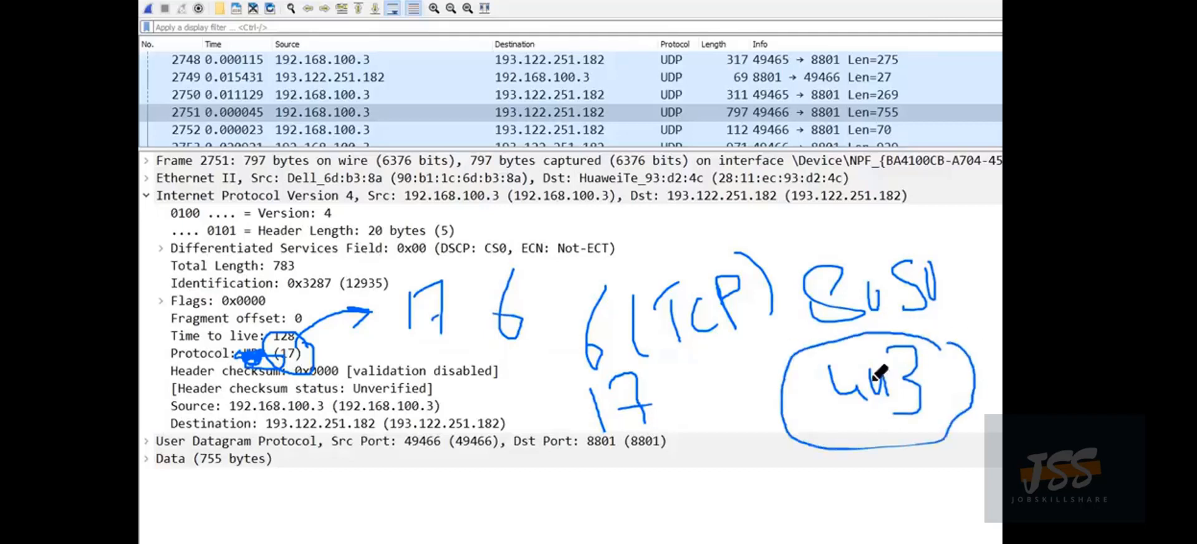
Draw a line out from the circled 443 and box the handwritten 17 at the end of the protocol arrow
drag(845, 409, 696, 480)
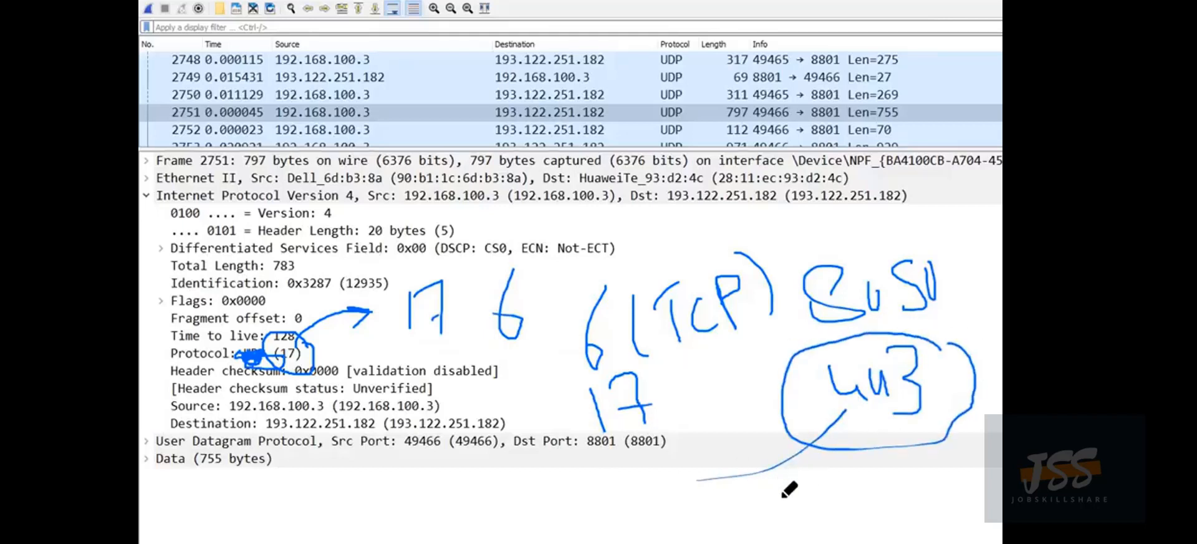
mouse_move(450, 270)
mouse_down()
mouse_move(392, 265)
mouse_move(456, 344)
mouse_up()
drag(417, 293, 455, 340)
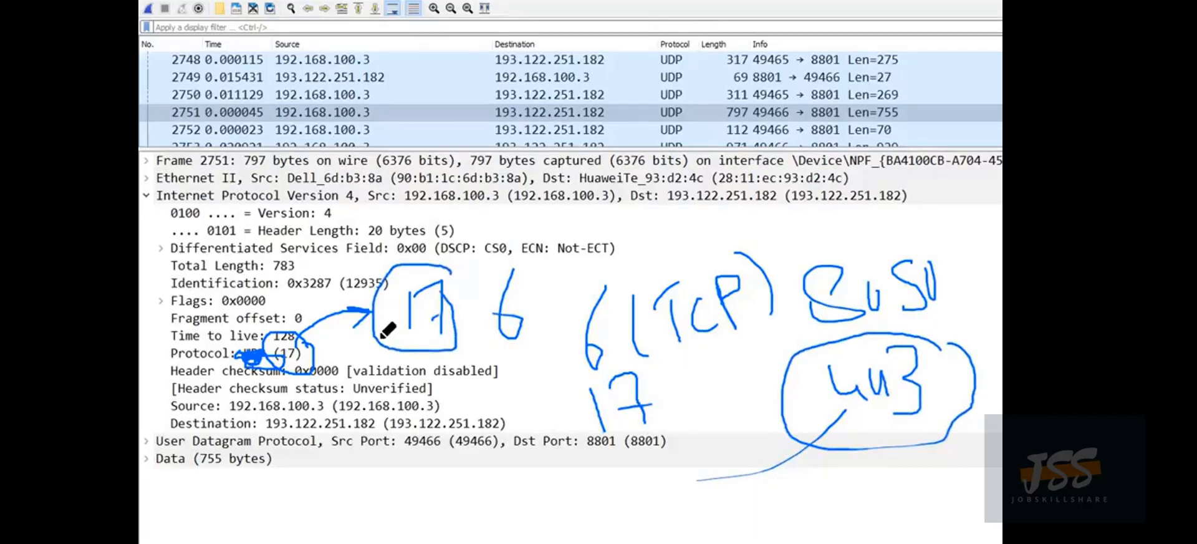
Clear all handwritten annotations from the packet details and mark the start of the header checksum lines
mouse_move(538, 263)
mouse_down()
mouse_move(482, 329)
mouse_move(542, 298)
mouse_up()
key(e)
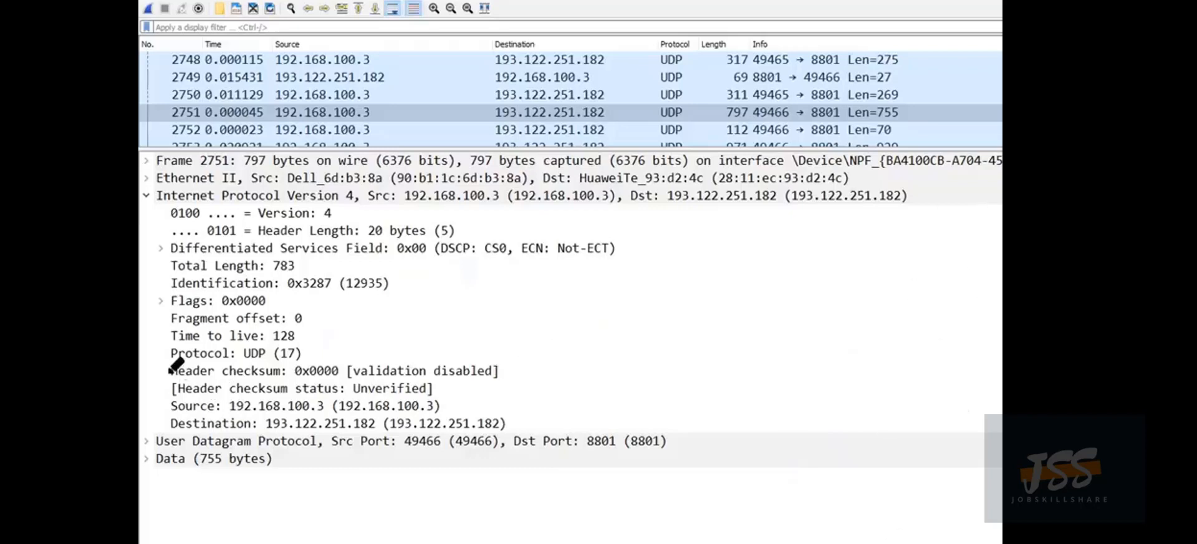
mouse_move(168, 368)
mouse_down()
mouse_move(163, 380)
mouse_move(387, 349)
mouse_move(514, 350)
mouse_move(502, 381)
mouse_move(246, 381)
mouse_move(172, 395)
mouse_up()
Filter the capture to tcp packets and select TCP packet 2744 to display its IPv4 details
scroll(732, 127, down, 14)
scroll(709, 126, down, 15)
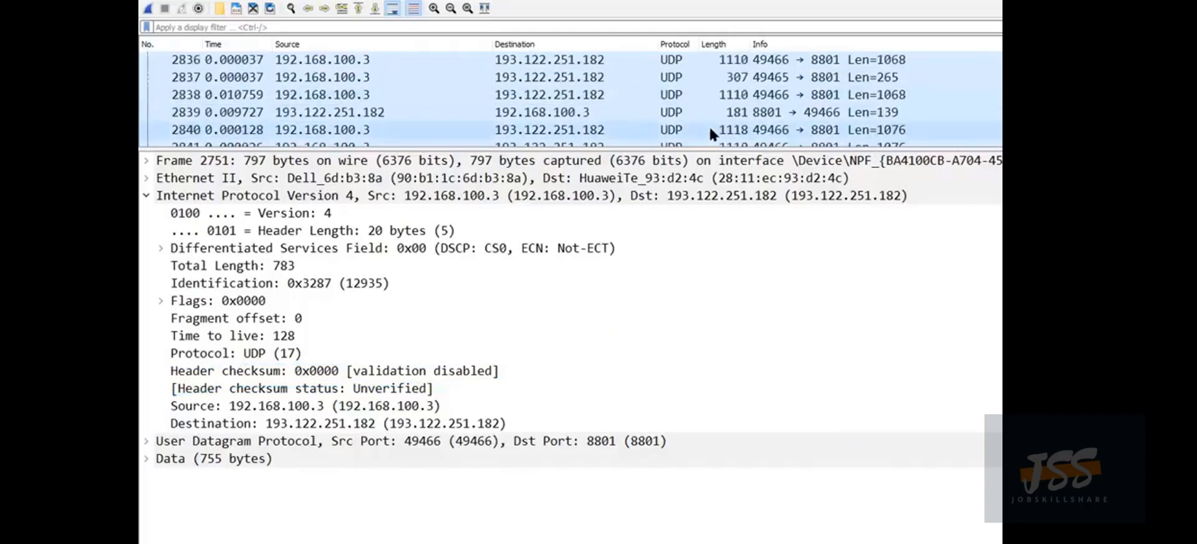
scroll(704, 128, down, 9)
scroll(703, 128, up, 20)
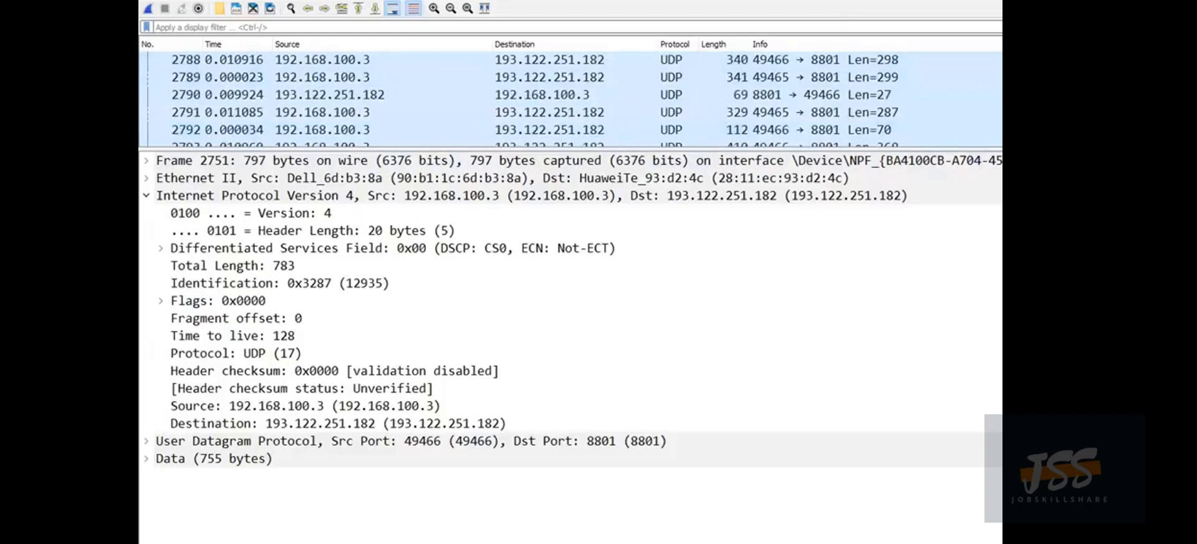
scroll(570, 100, up, 20)
scroll(571, 100, down, 20)
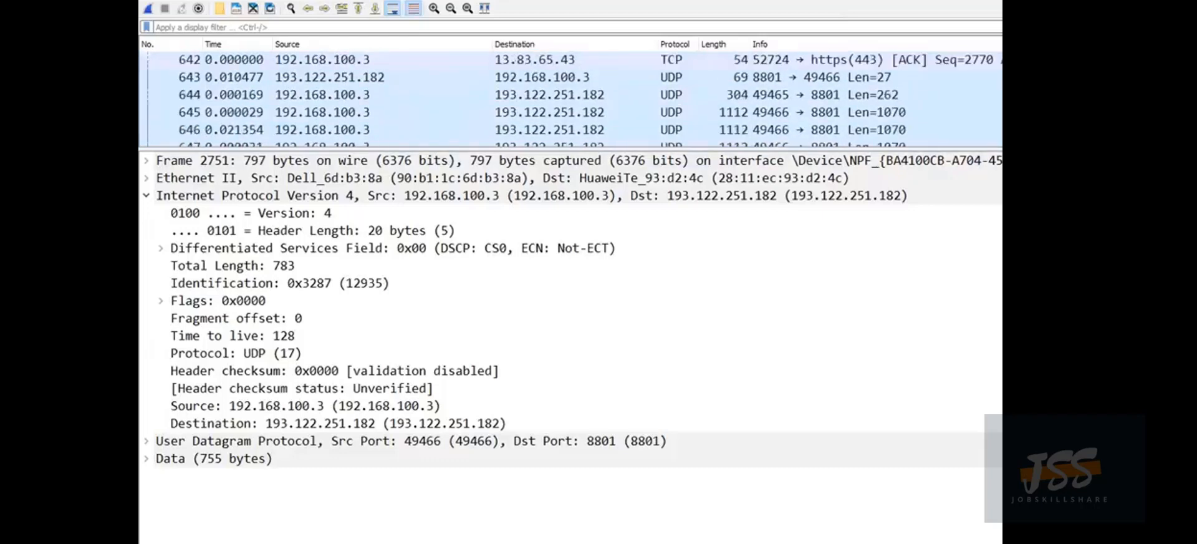
click(305, 27)
text(tcp)
key(Return)
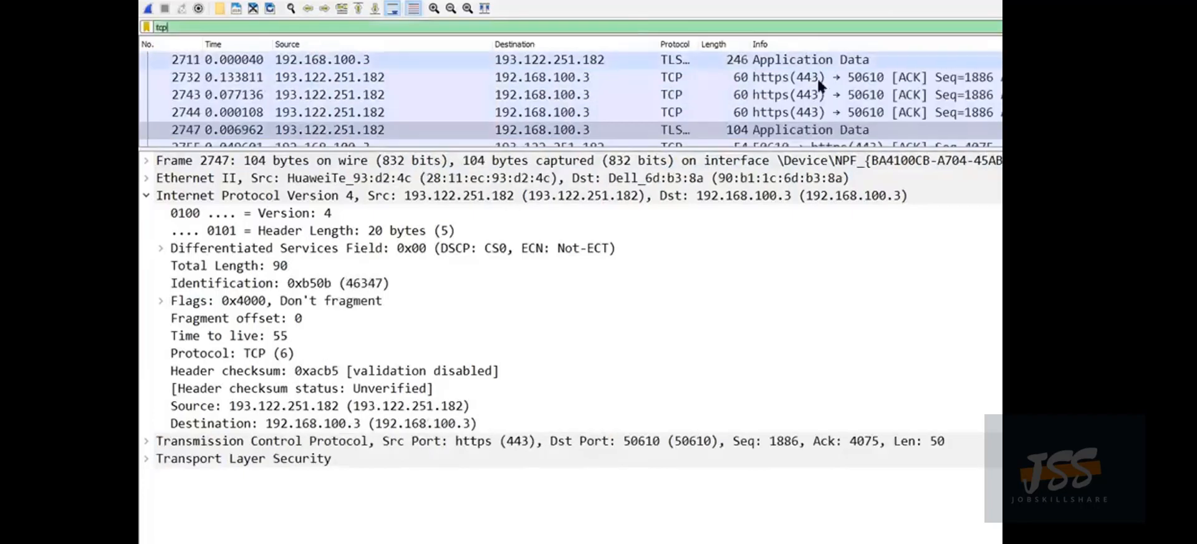
click(672, 109)
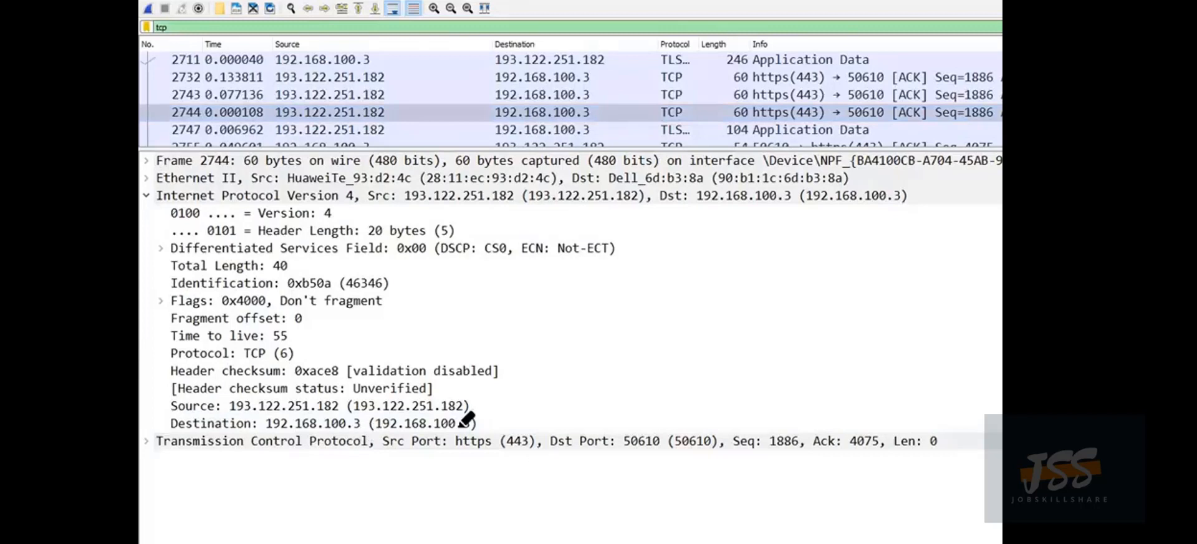
Draw an arrow from the destination address to a handwritten "MY PC" and mark packet 2744's destination and source addresses with their column headings
mouse_move(475, 426)
mouse_down()
mouse_move(551, 414)
mouse_move(579, 430)
mouse_move(579, 393)
mouse_move(601, 374)
mouse_move(614, 394)
mouse_move(639, 372)
mouse_move(630, 390)
mouse_move(693, 383)
mouse_up()
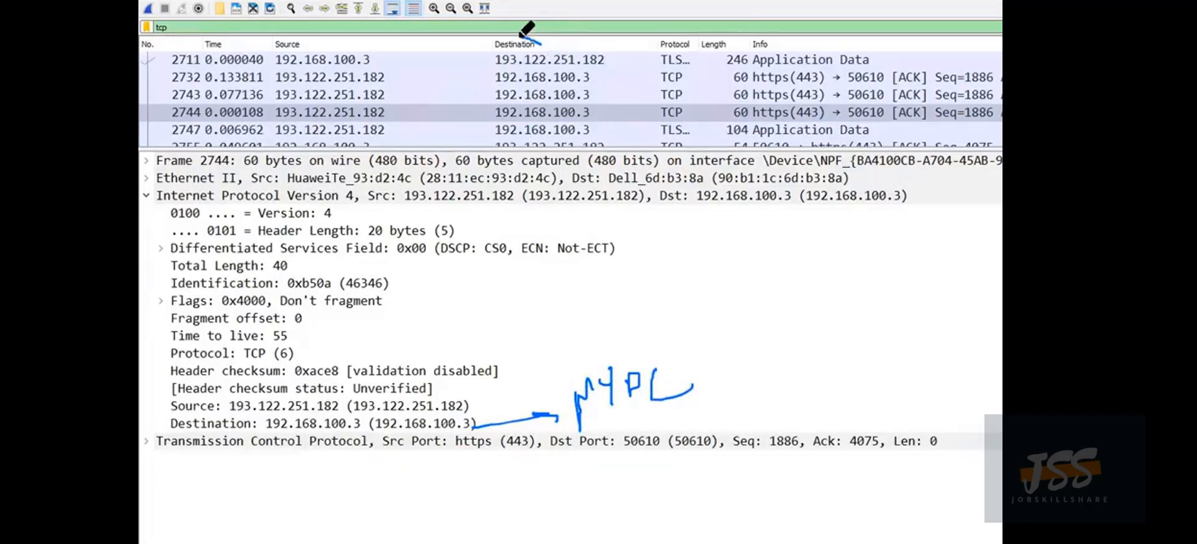
mouse_move(540, 38)
mouse_down()
mouse_move(492, 46)
mouse_move(547, 43)
mouse_up()
mouse_move(486, 128)
mouse_down()
mouse_move(492, 110)
mouse_move(586, 95)
mouse_move(598, 111)
mouse_move(495, 122)
mouse_up()
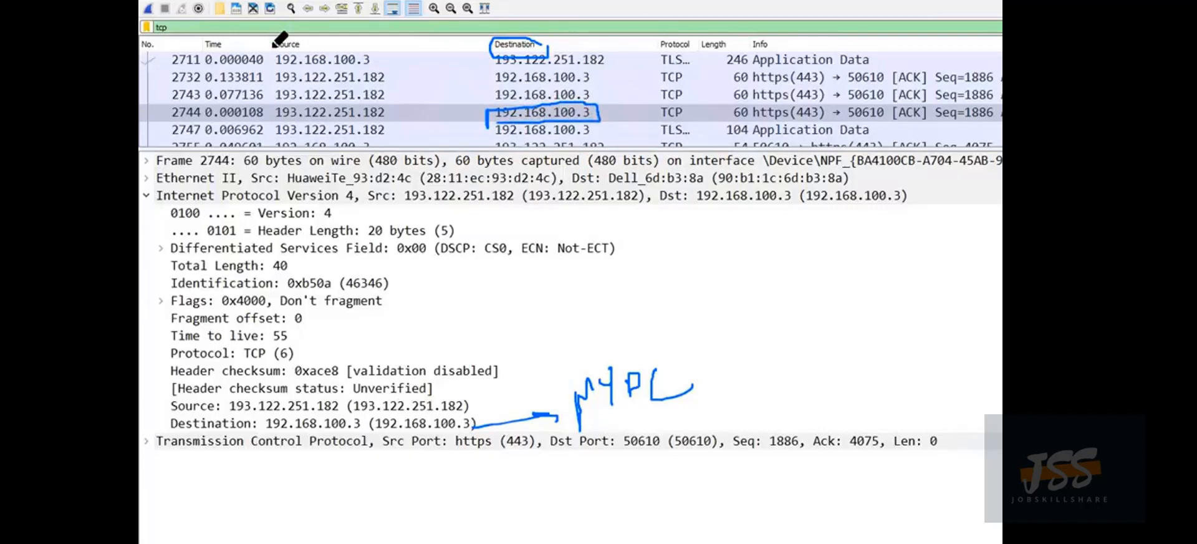
mouse_move(267, 60)
mouse_down()
mouse_move(292, 41)
mouse_move(300, 50)
mouse_up()
mouse_move(269, 112)
mouse_down()
mouse_move(394, 106)
mouse_move(269, 122)
mouse_up()
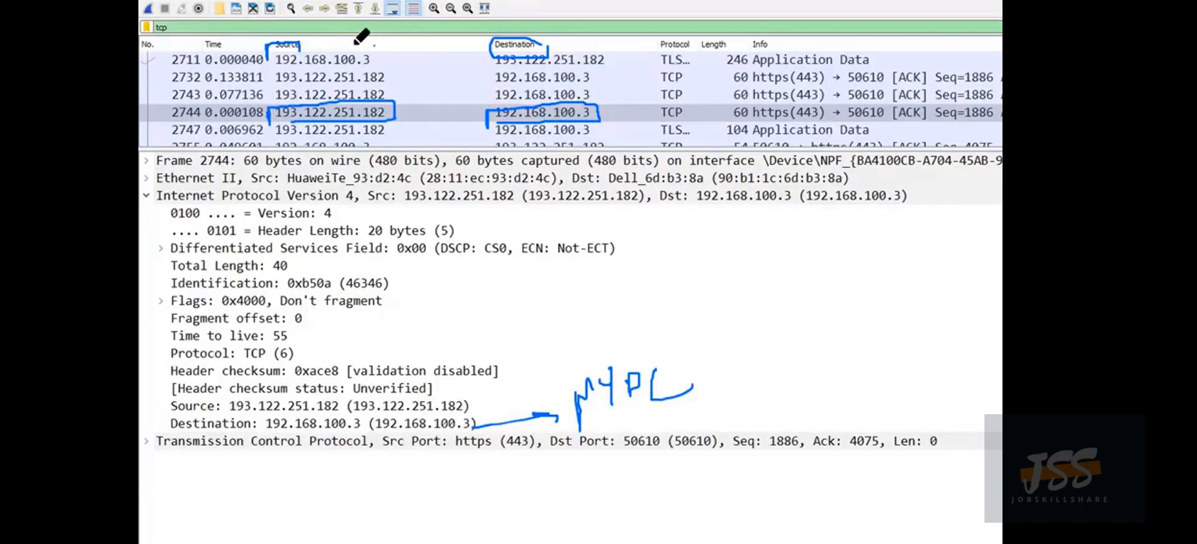
Outline the source and destination addresses of packet 2711 and handwrite a short note beside its source address
mouse_move(268, 50)
mouse_down()
mouse_move(340, 78)
mouse_move(381, 68)
mouse_move(301, 44)
mouse_up()
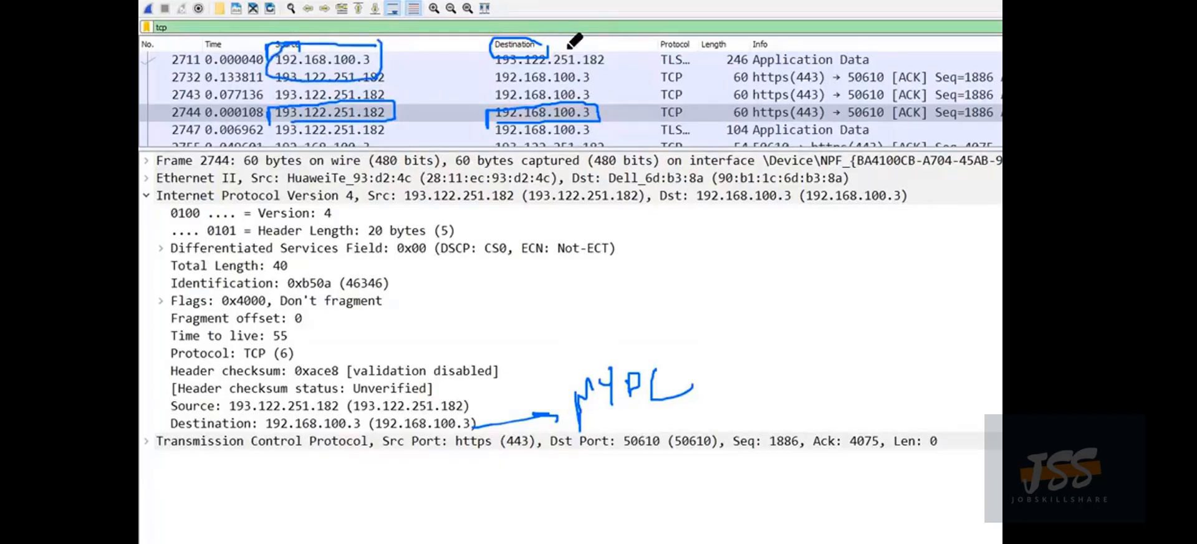
mouse_move(575, 41)
mouse_down()
mouse_move(522, 40)
mouse_move(486, 59)
mouse_move(623, 53)
mouse_up()
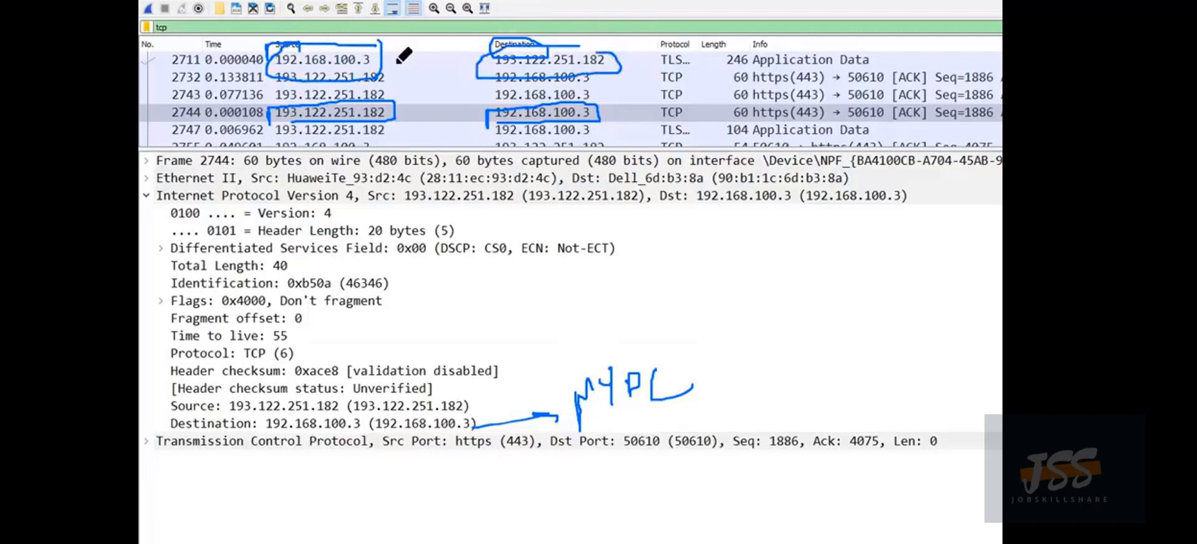
mouse_move(378, 59)
mouse_down()
mouse_move(393, 43)
mouse_move(418, 63)
mouse_move(447, 58)
mouse_up()
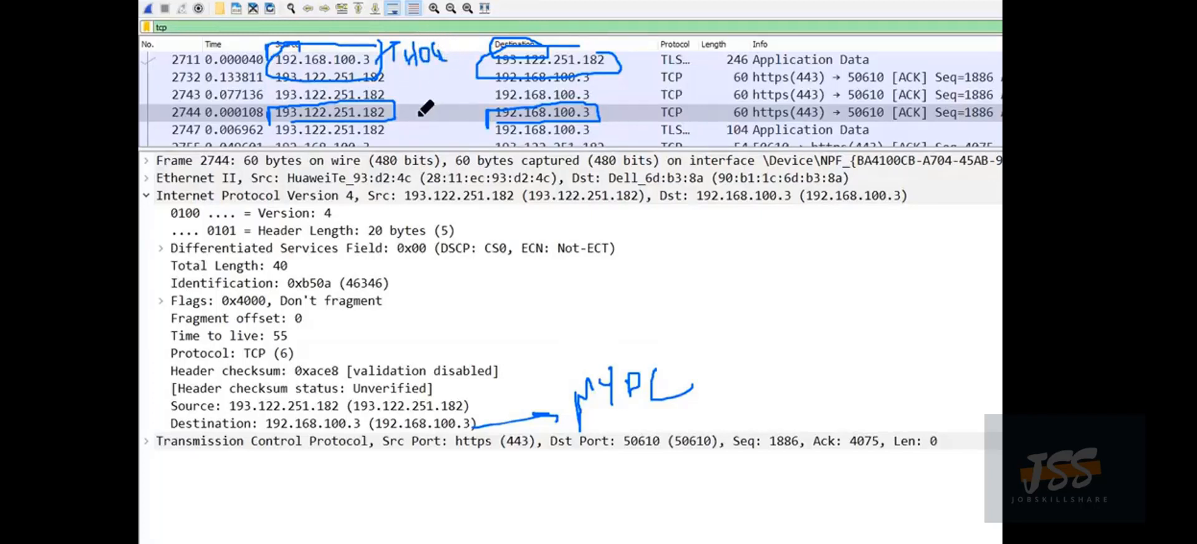